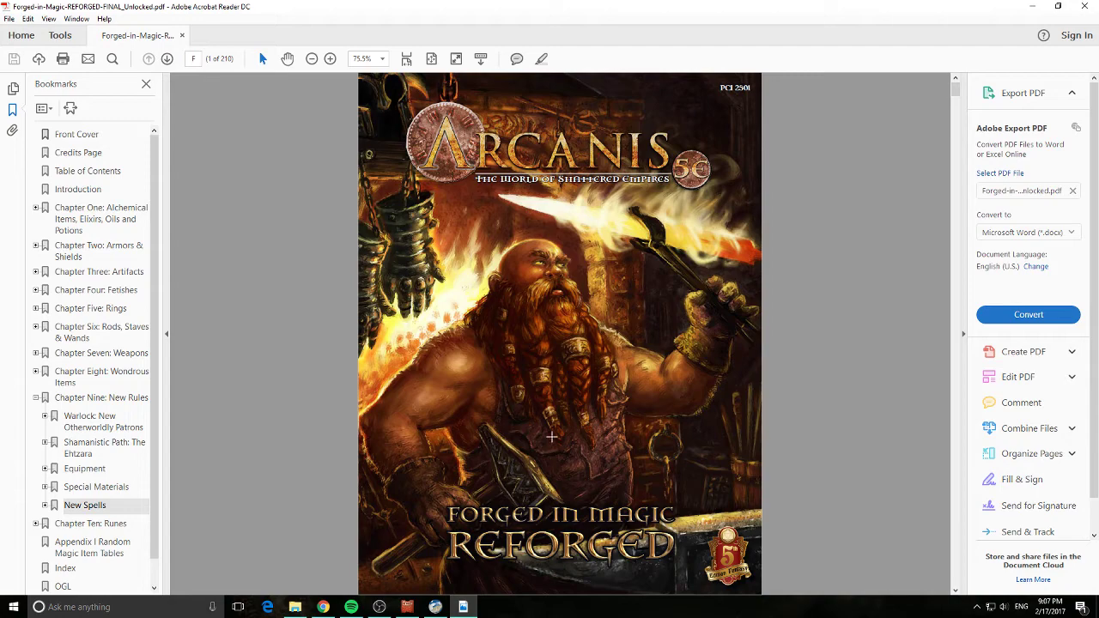
# Skim the cover and credits pages, and go to the New Spells section of Chapter Nine.
pyautogui.scroll(-2, 365, 309)
pyautogui.scroll(-5, 366, 314)
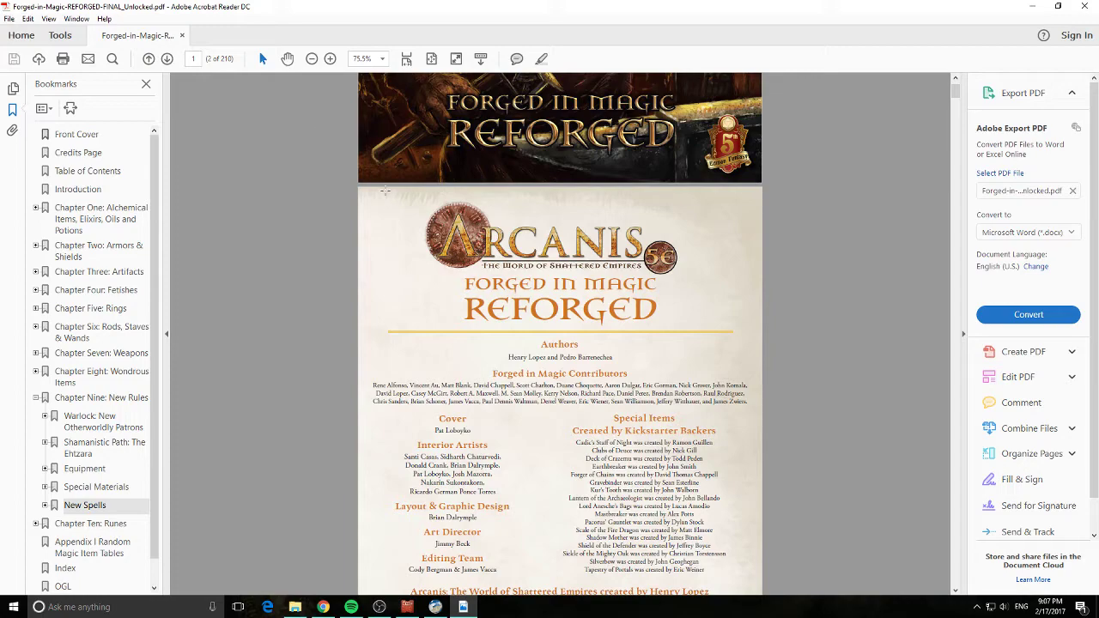
pyautogui.scroll(-8, 393, 206)
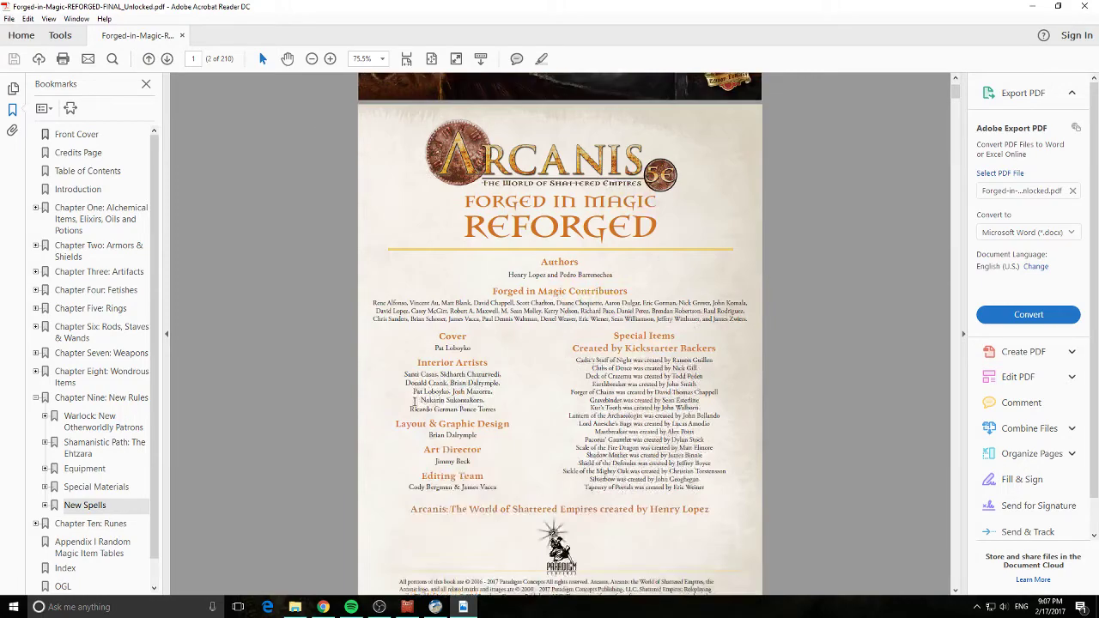
pyautogui.scroll(-1, 34, 395)
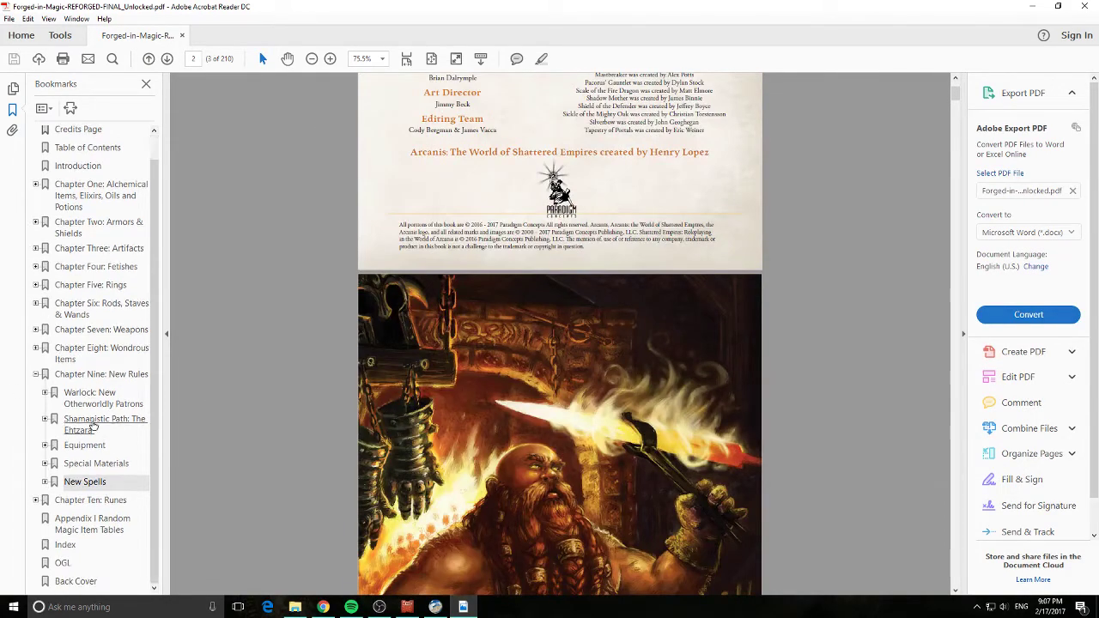
pyautogui.click(79, 482)
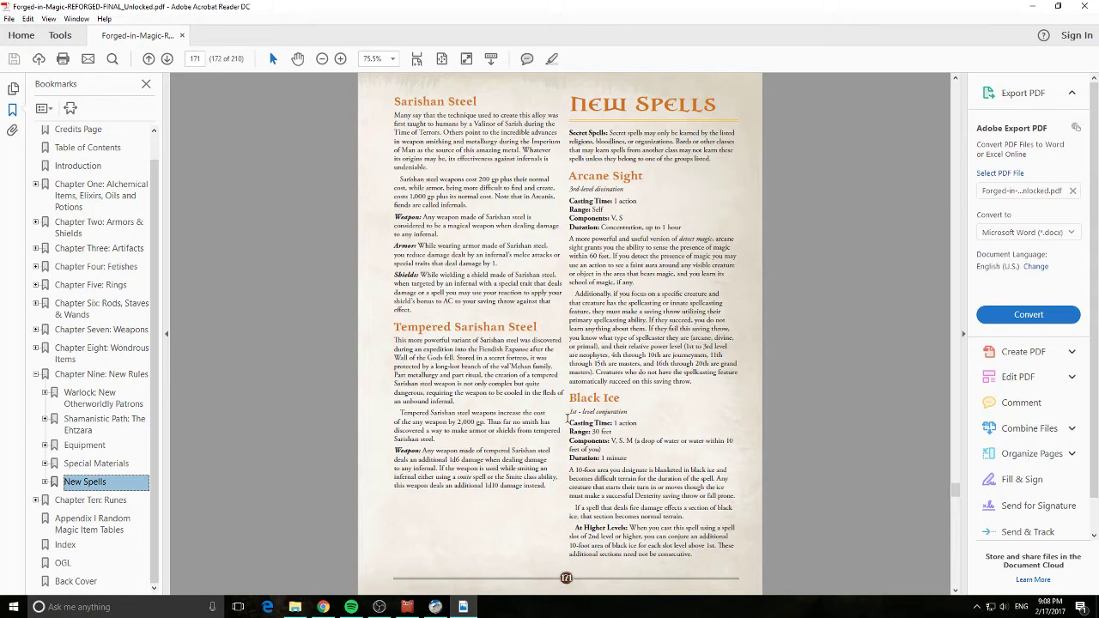
# Find the Neroth's Embrace entry on page 172 and highlight its Secret Spell label.
pyautogui.scroll(-6, 762, 344)
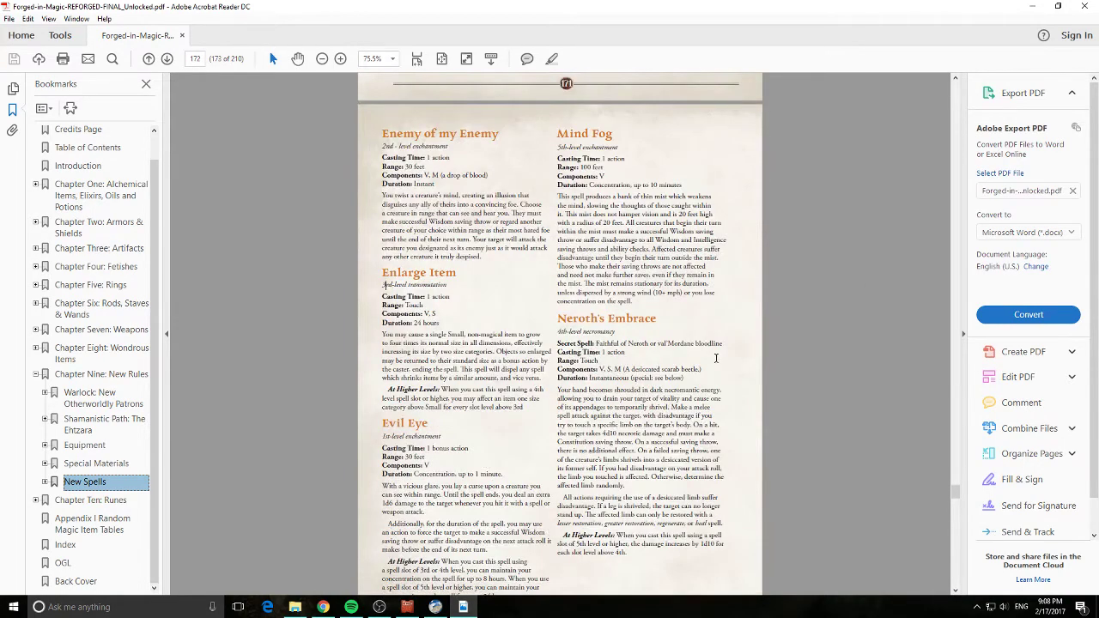
pyautogui.scroll(-2, 605, 366)
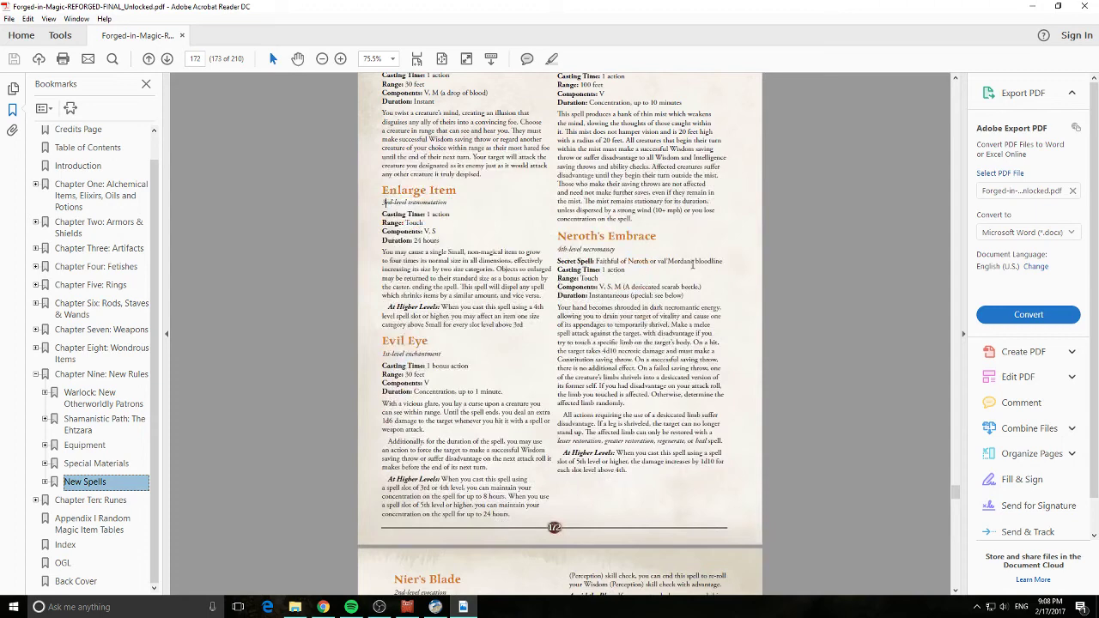
pyautogui.moveTo(732, 262); pyautogui.dragTo(557, 260)
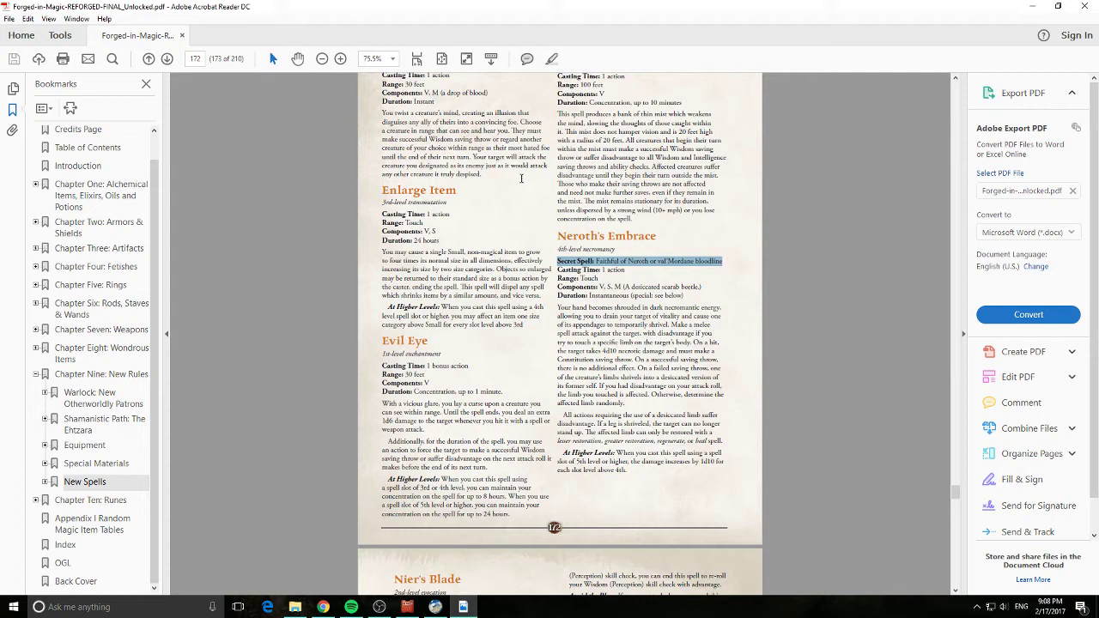
pyautogui.click(589, 248)
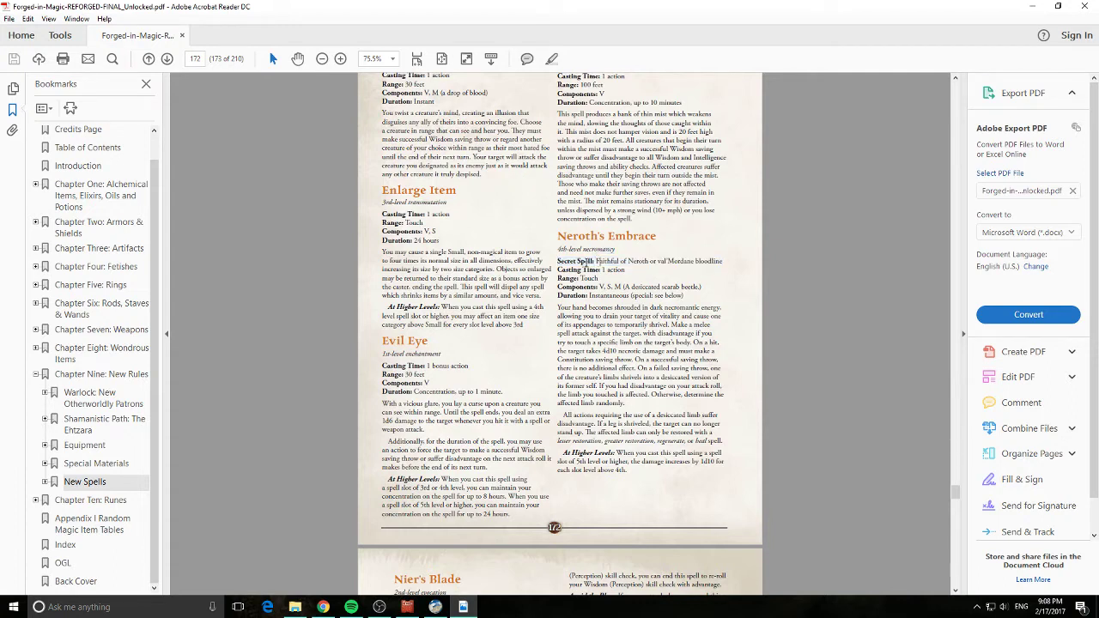
pyautogui.moveTo(555, 261); pyautogui.dragTo(596, 263)
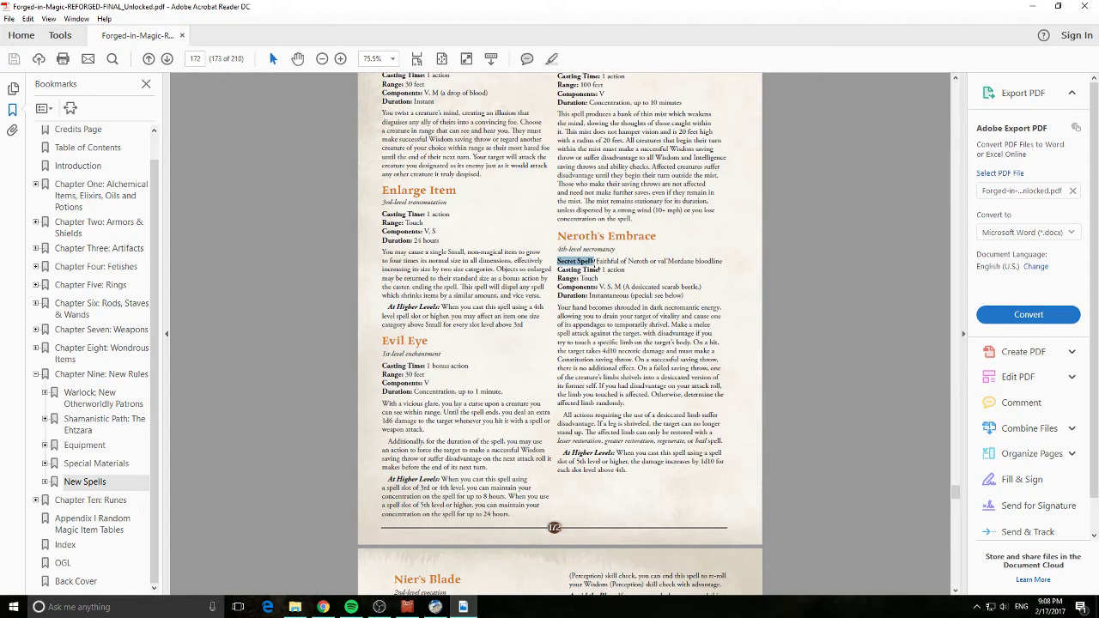
# Switch to Realm Works, open the management of categories and snippet types, and bring up the active article categories.
pyautogui.click(434, 607)
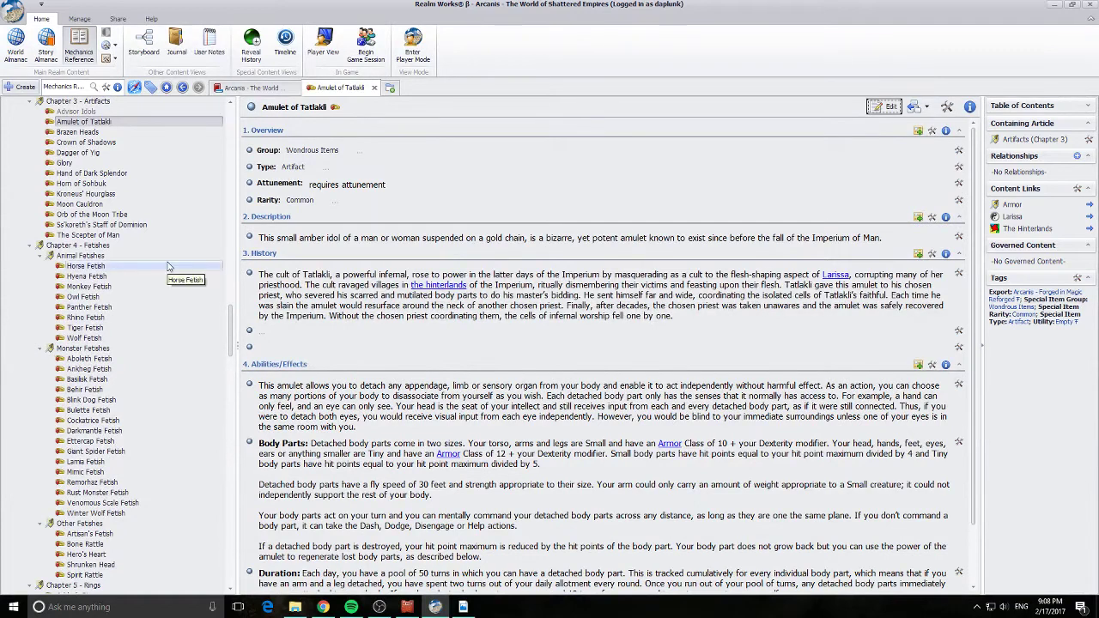
pyautogui.scroll(3, 197, 317)
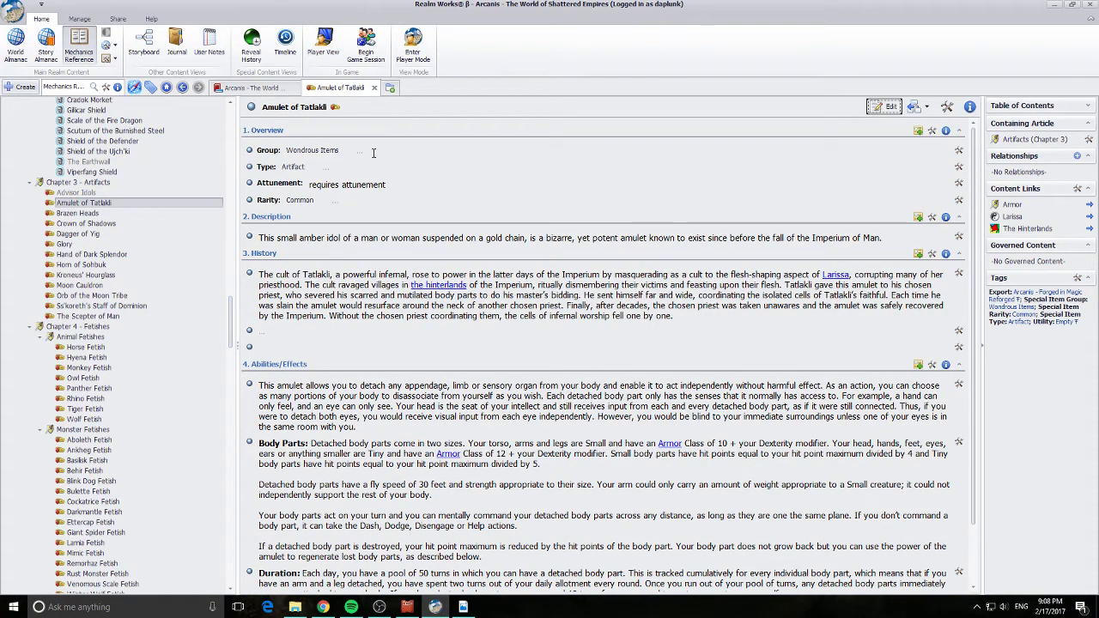
pyautogui.click(79, 19)
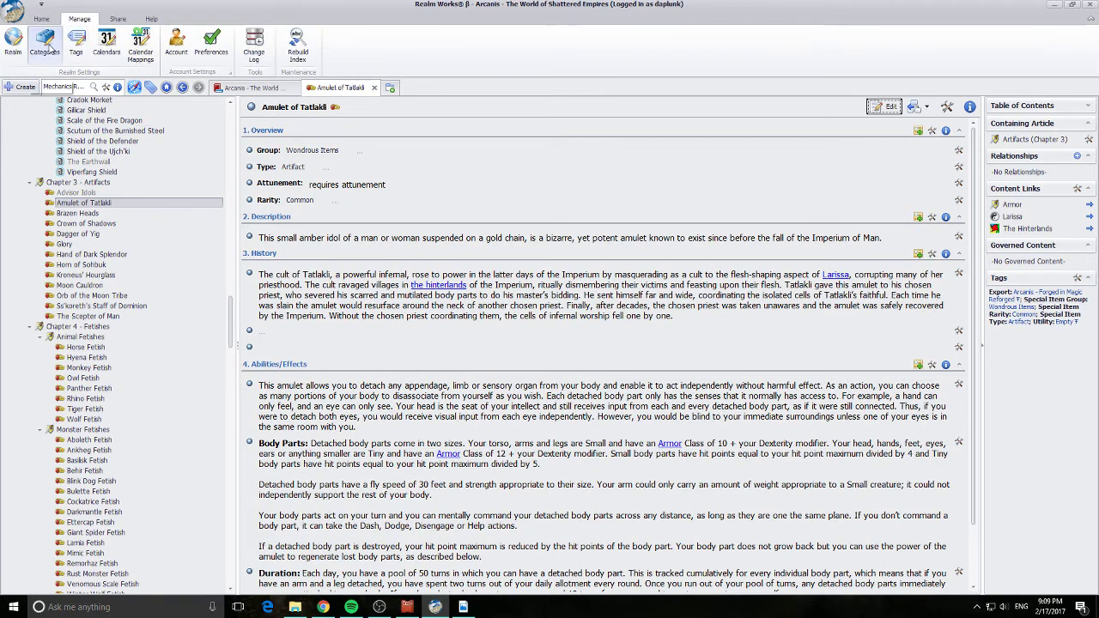
pyautogui.click(50, 48)
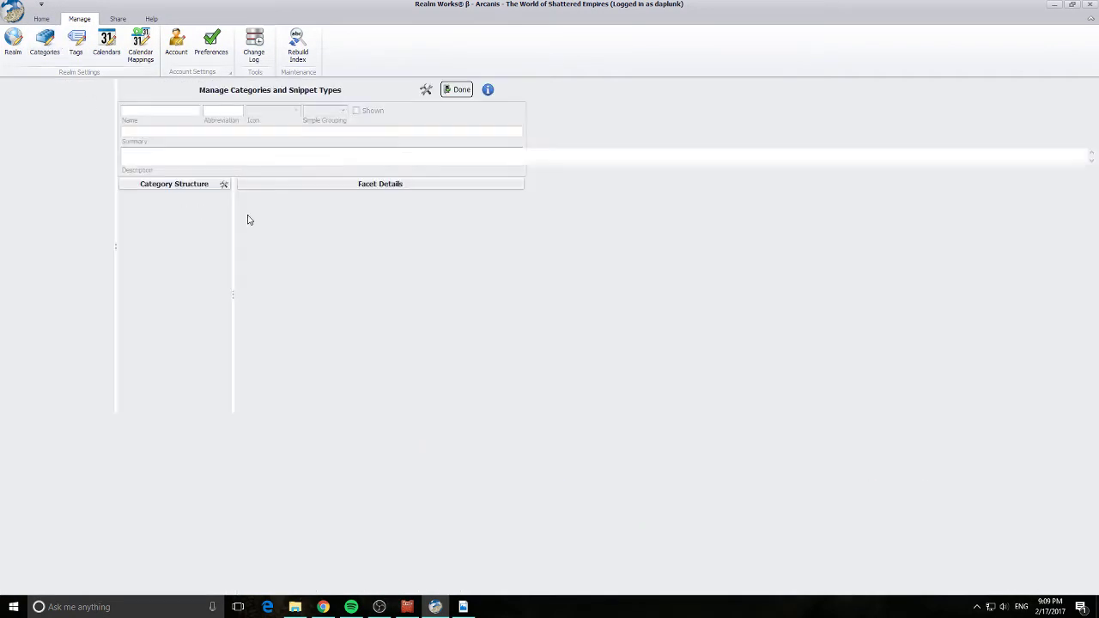
pyautogui.click(713, 236)
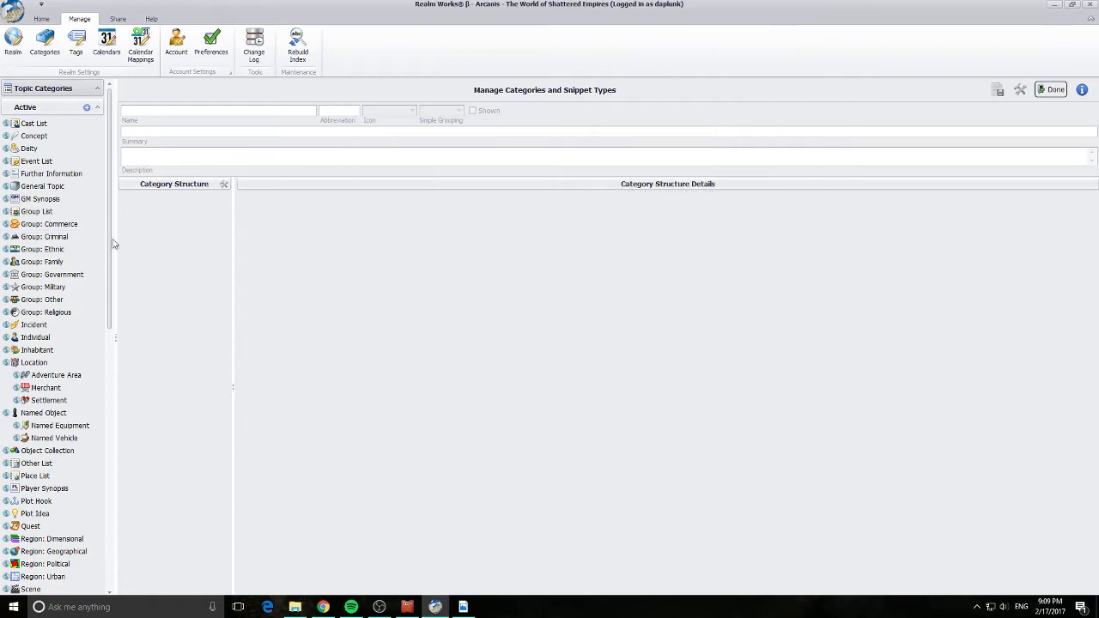
pyautogui.moveTo(114, 244); pyautogui.dragTo(130, 516)
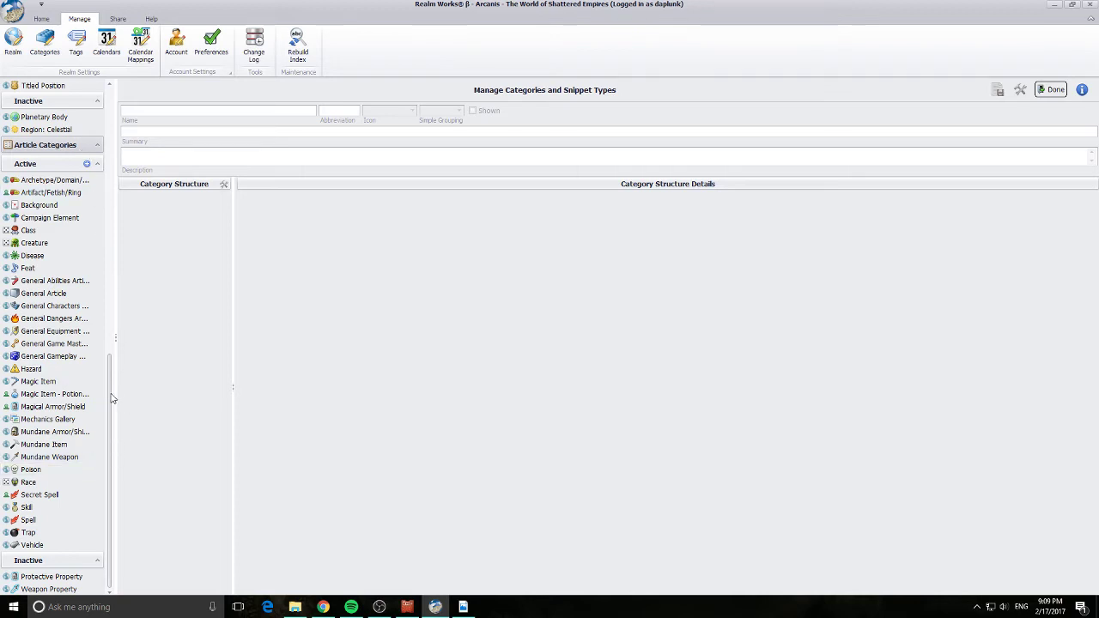
# Open the Spell article category and show its options, including the one for creating a duplicate category.
pyautogui.click(33, 521)
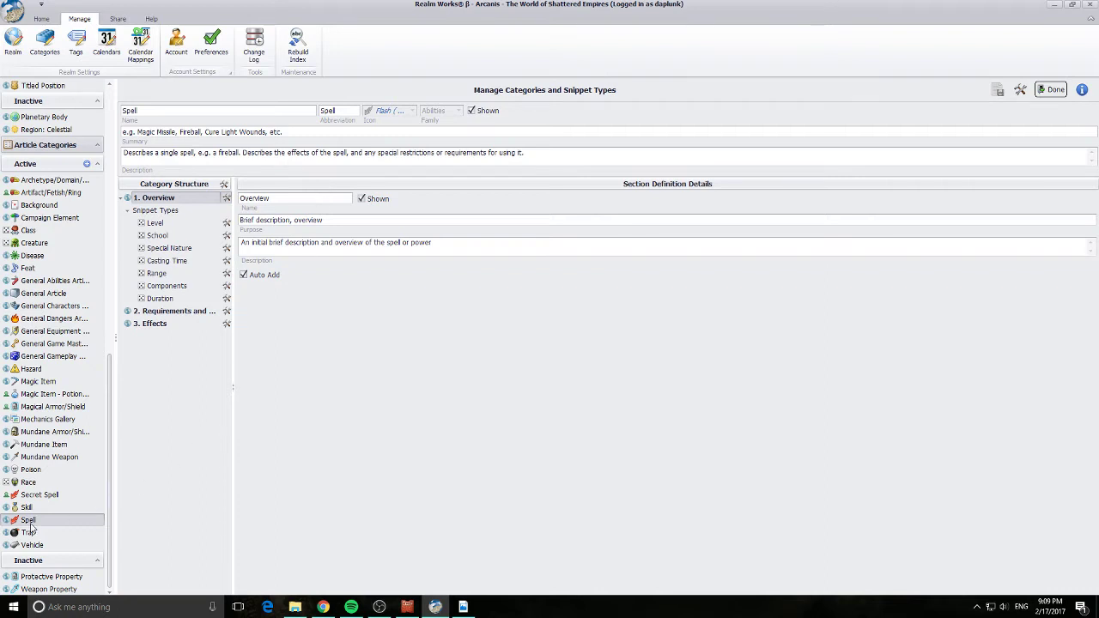
pyautogui.moveTo(80, 526)
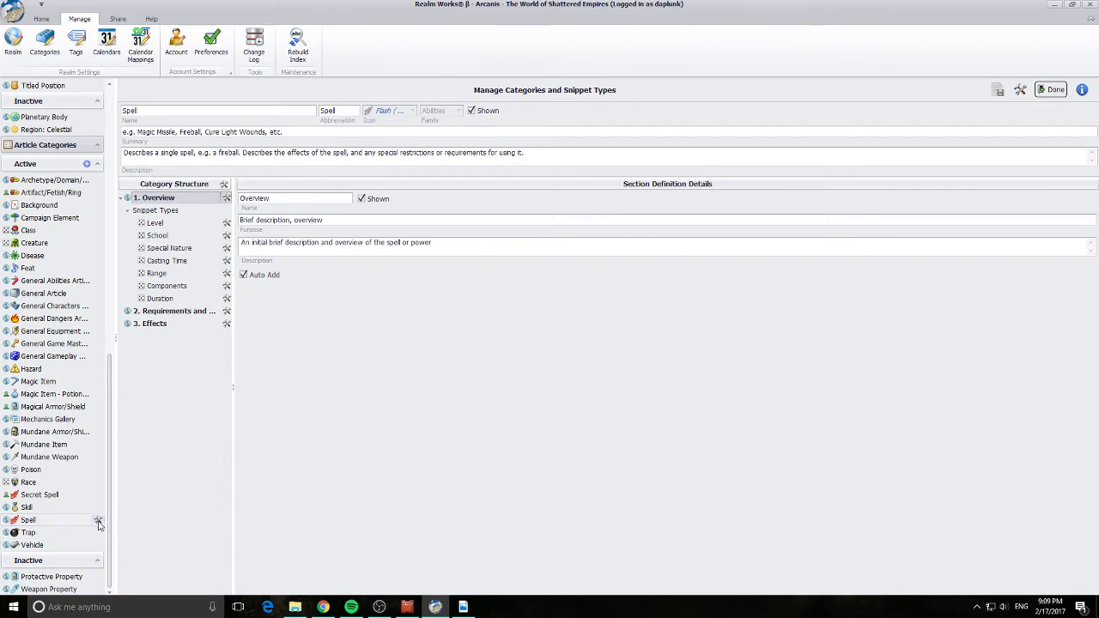
pyautogui.click(98, 521)
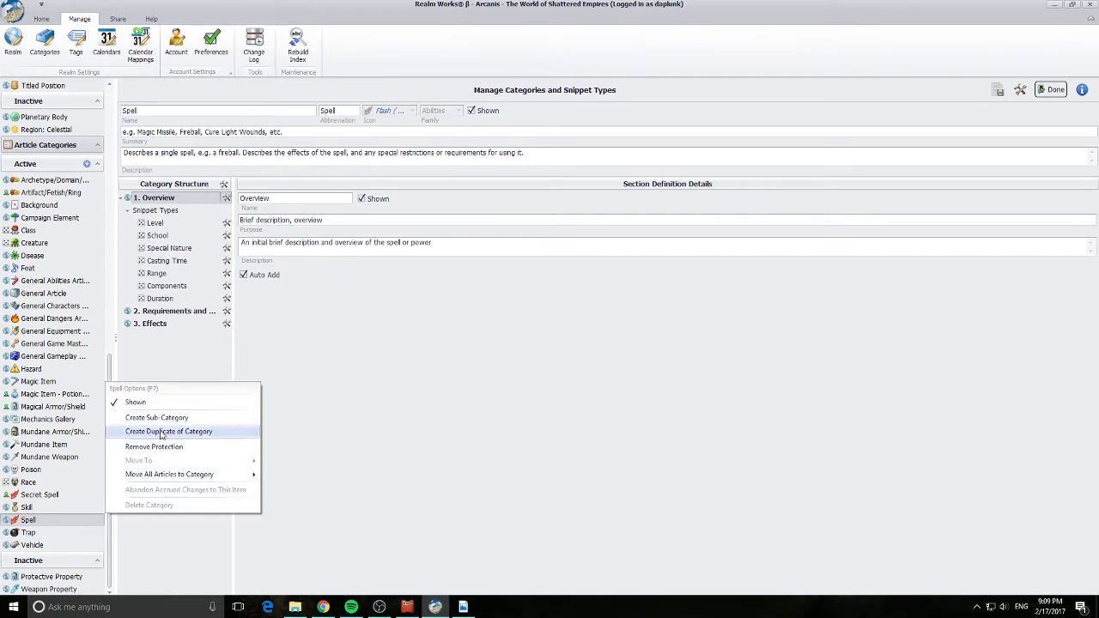
# Open the Secret Spell category and check its name against the Secret Spell label of Neroth's Embrace in the PDF.
pyautogui.click(47, 496)
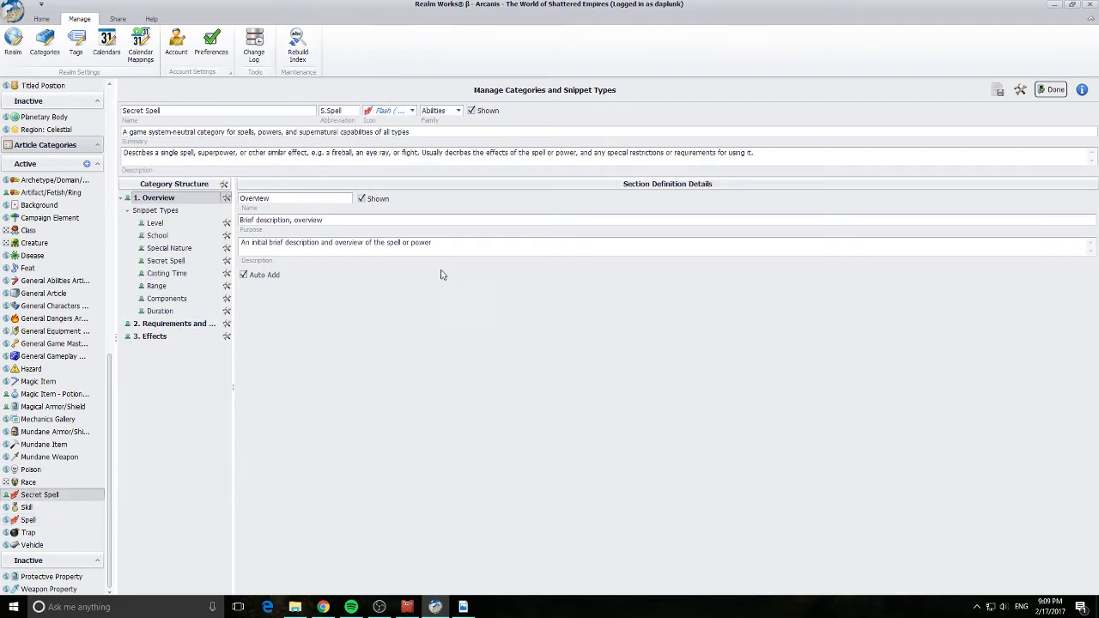
pyautogui.click(173, 107)
pyautogui.moveTo(173, 107); pyautogui.dragTo(121, 108)
pyautogui.click(463, 607)
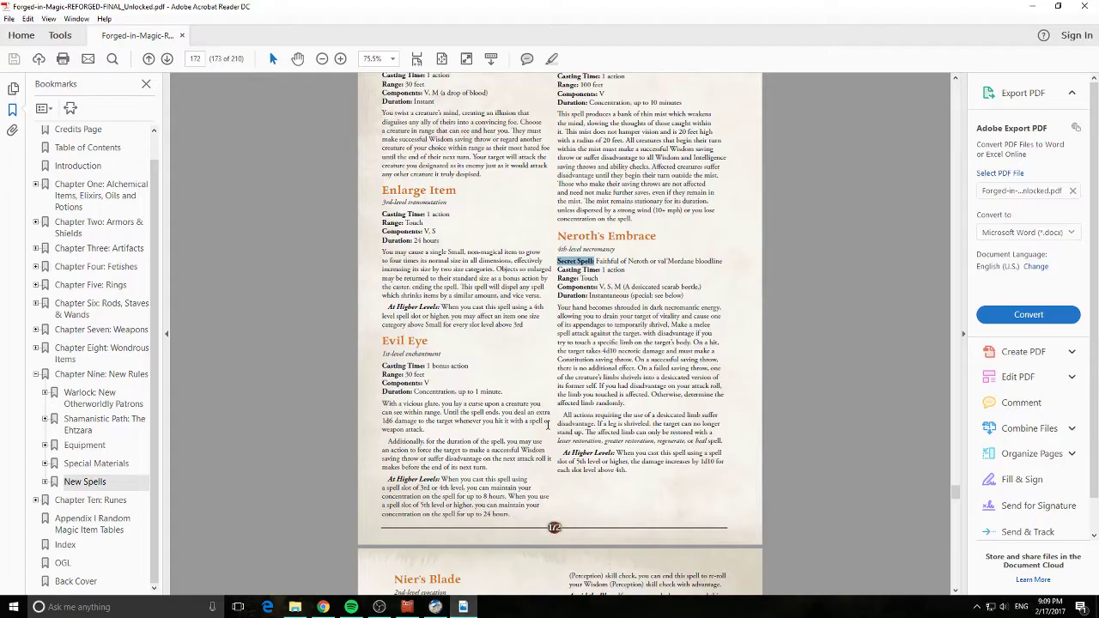
pyautogui.moveTo(620, 261); pyautogui.dragTo(571, 262)
pyautogui.click(1032, 6)
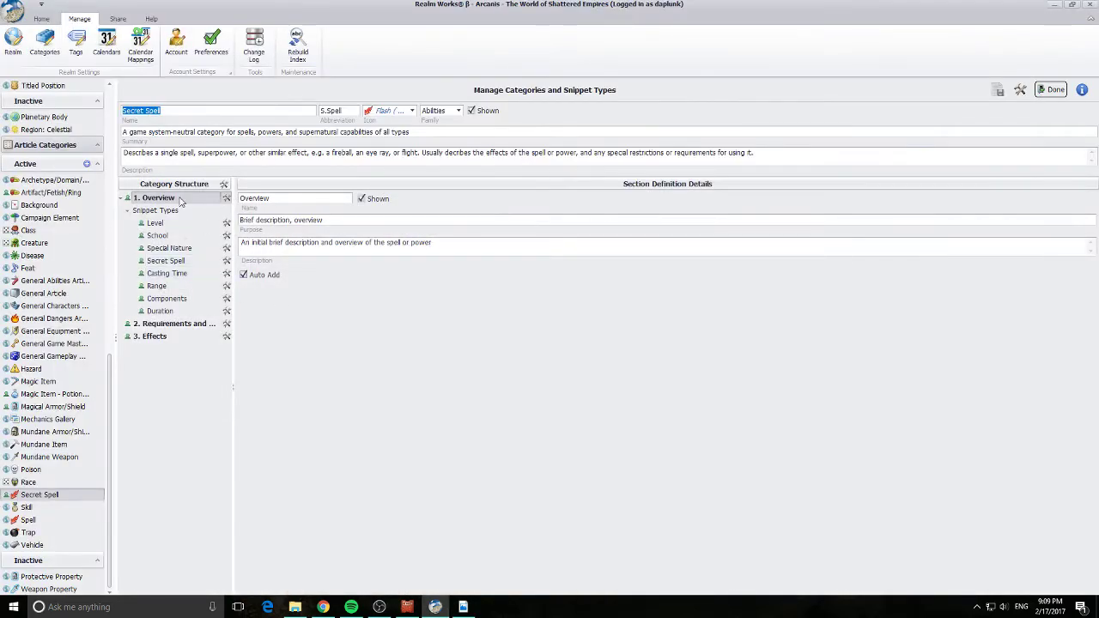
# Compare the Overview snippet types of the Spell and Secret Spell categories, including the details of the Secret Spell snippet.
pyautogui.click(32, 519)
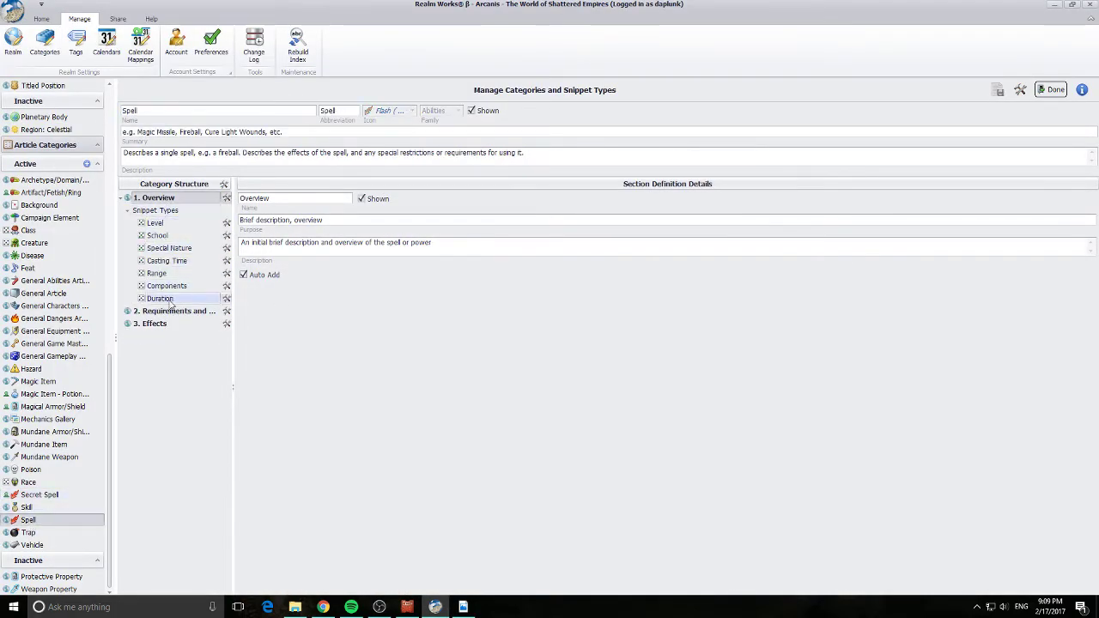
pyautogui.click(48, 492)
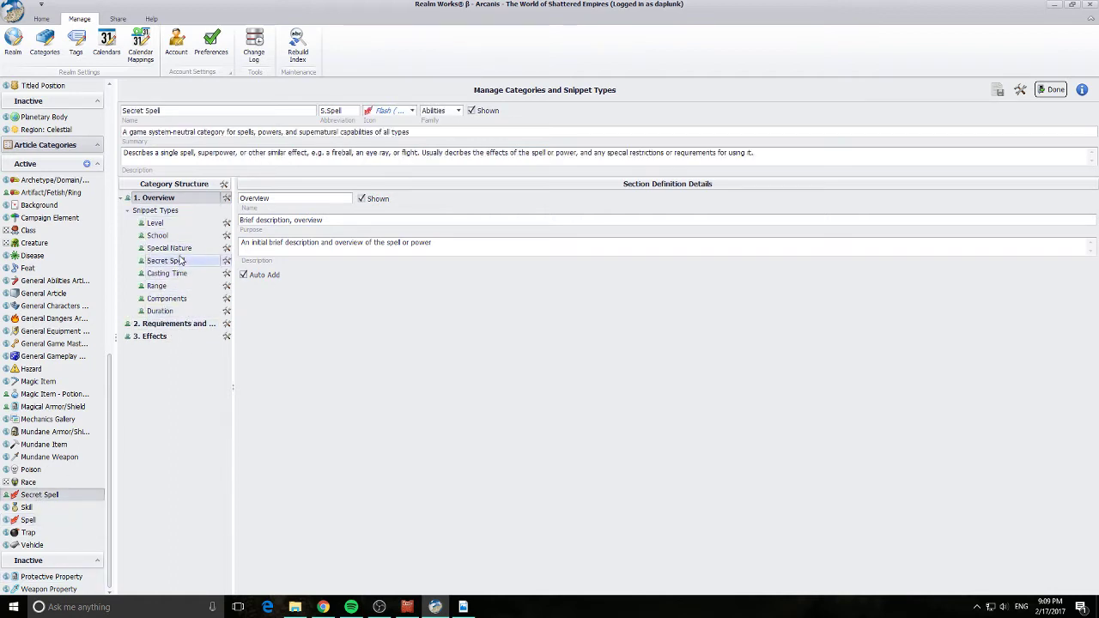
pyautogui.click(181, 262)
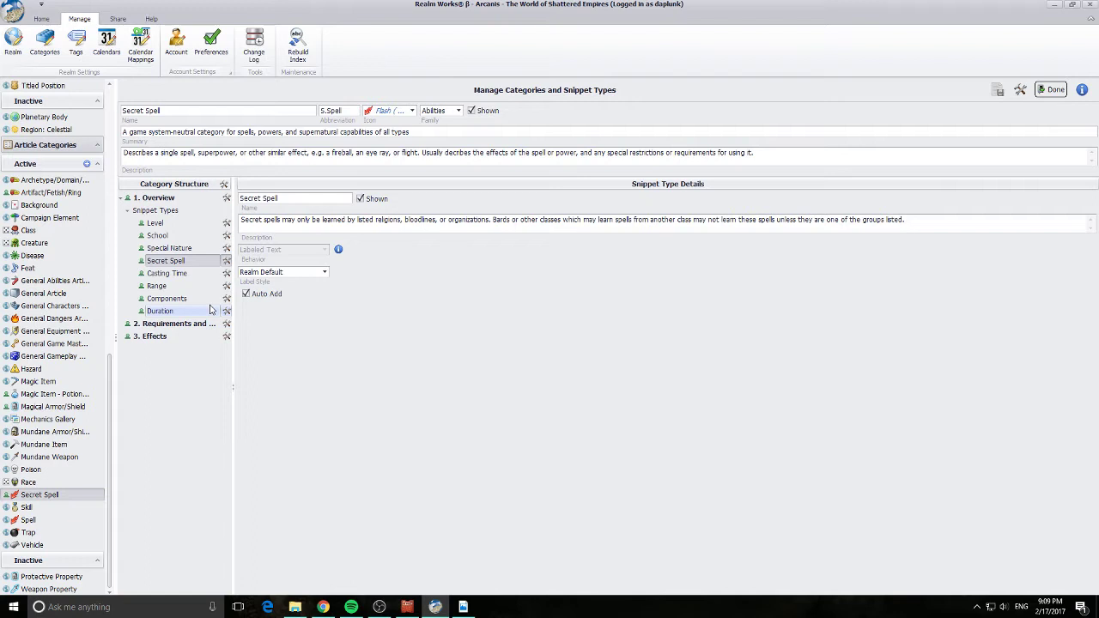
pyautogui.click(31, 522)
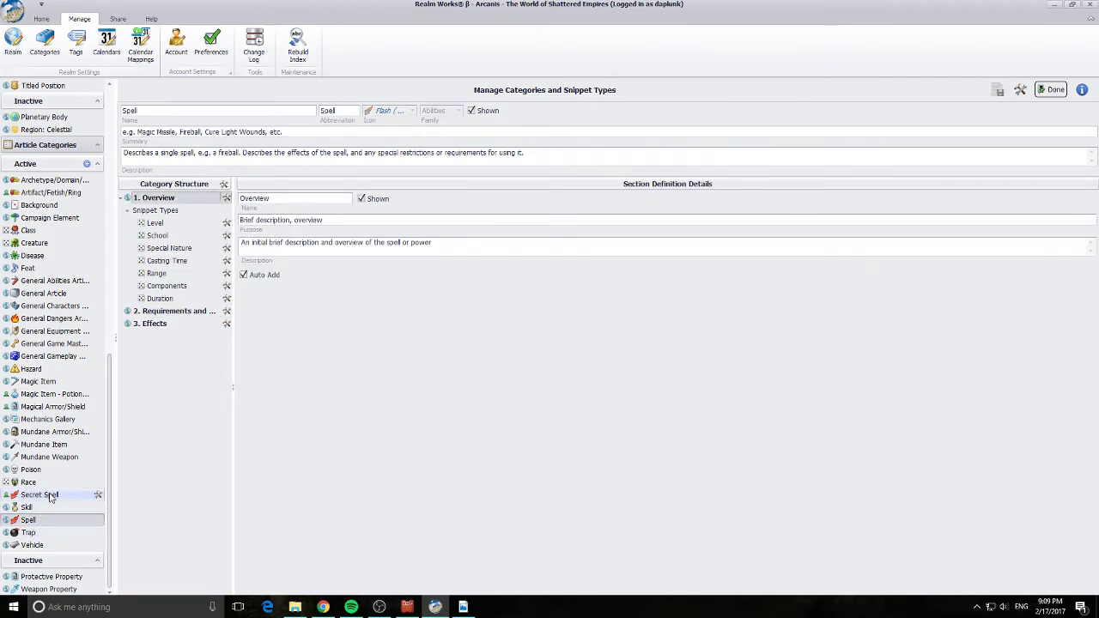
pyautogui.click(49, 496)
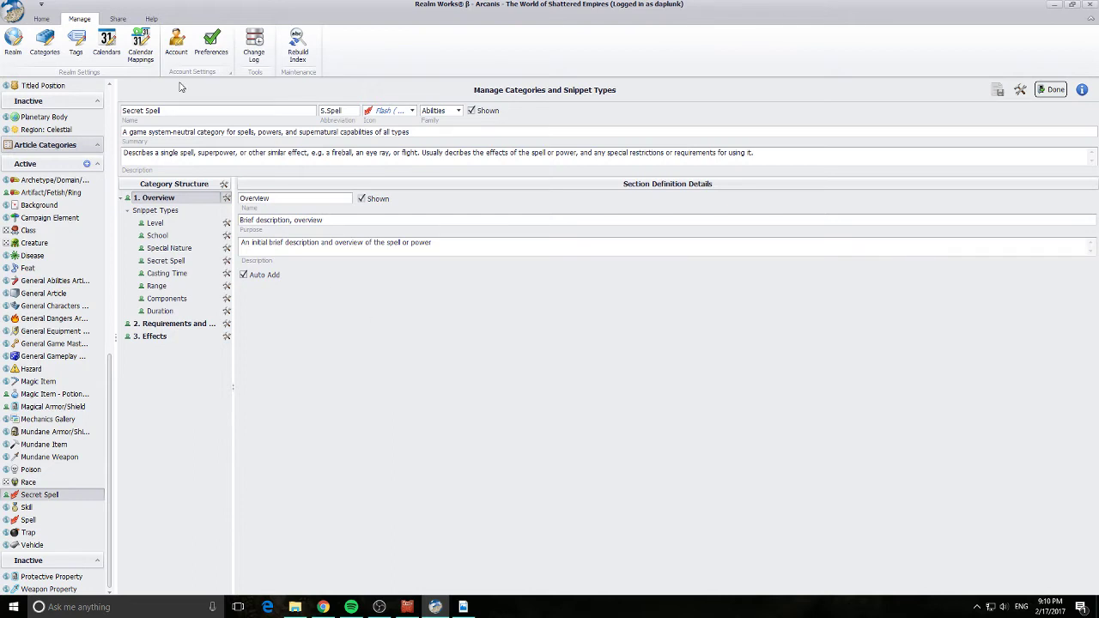
# Return to the Mechanics Reference and bring the spell lists under Abilities into view.
pyautogui.click(42, 19)
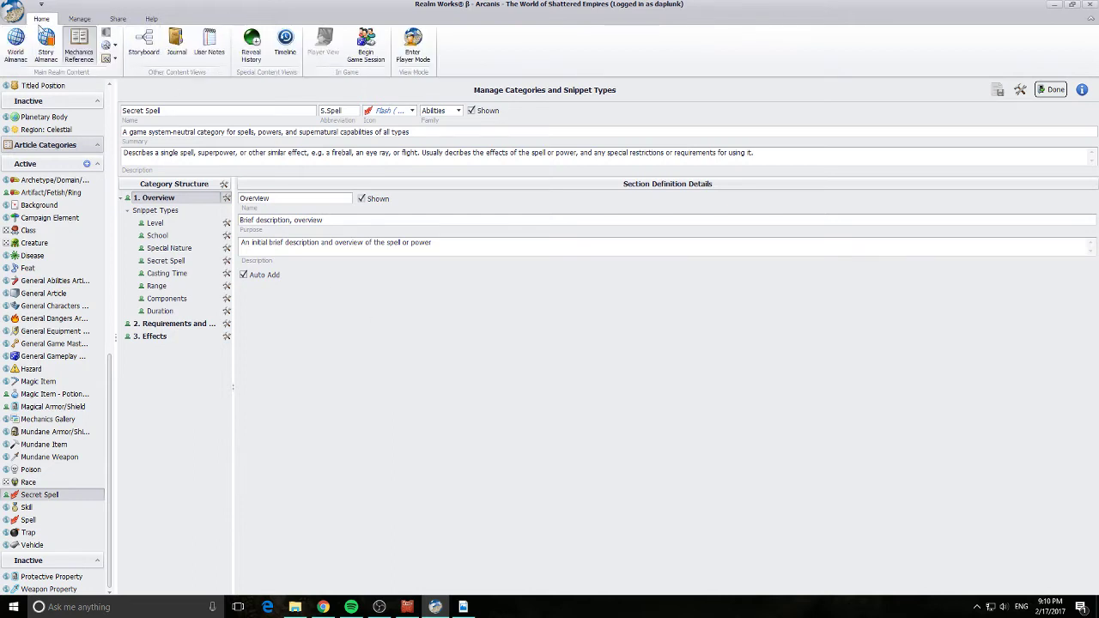
pyautogui.click(78, 45)
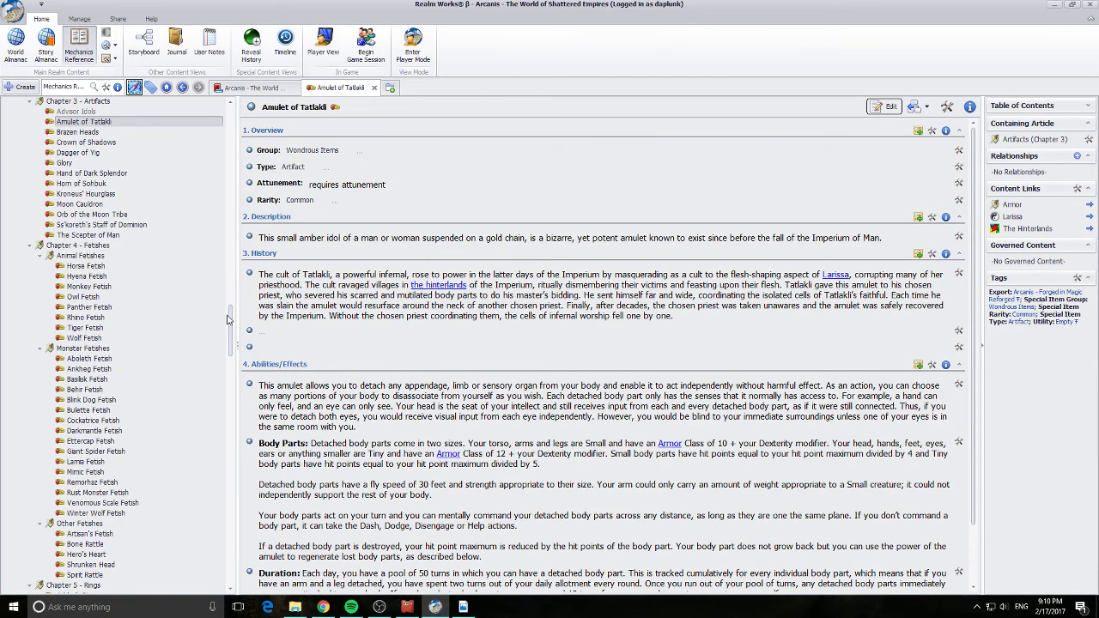
pyautogui.moveTo(232, 320); pyautogui.dragTo(233, 401)
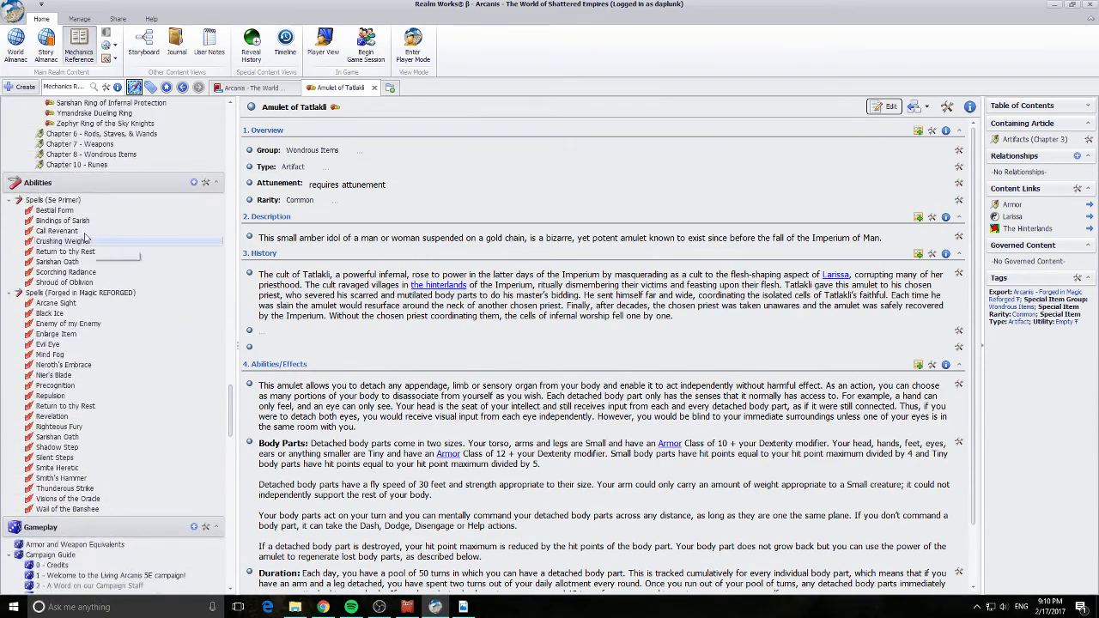
# Create an article named "New Secret Spell" inside Spells (5e Primer), using the Abilities grouping and the Secret Spell category.
pyautogui.rightClick(55, 201)
pyautogui.click(115, 312)
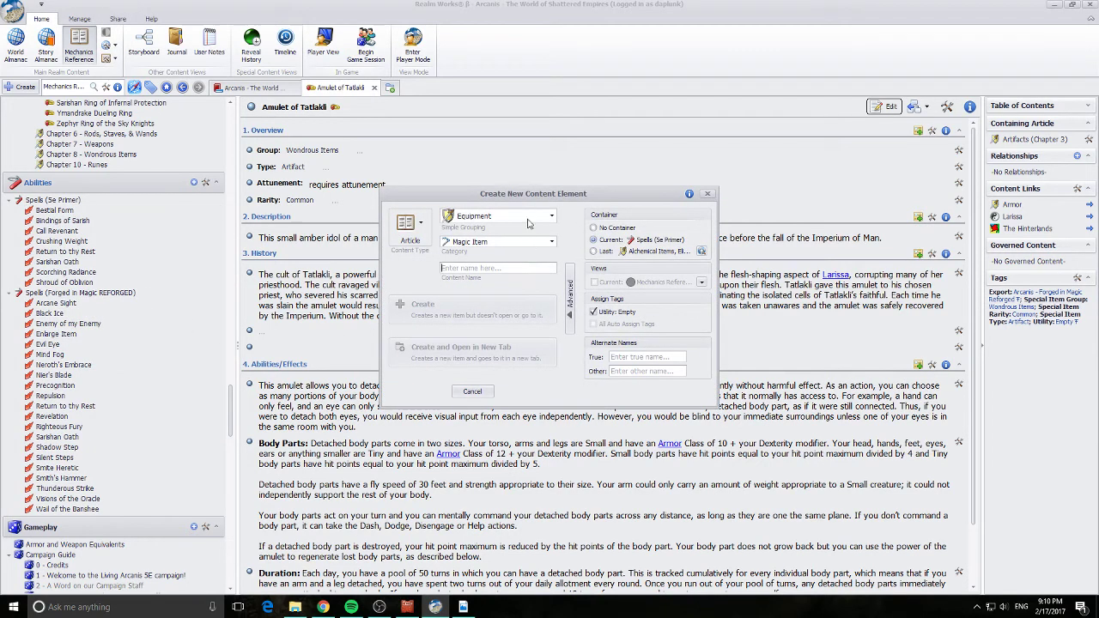
pyautogui.click(530, 243)
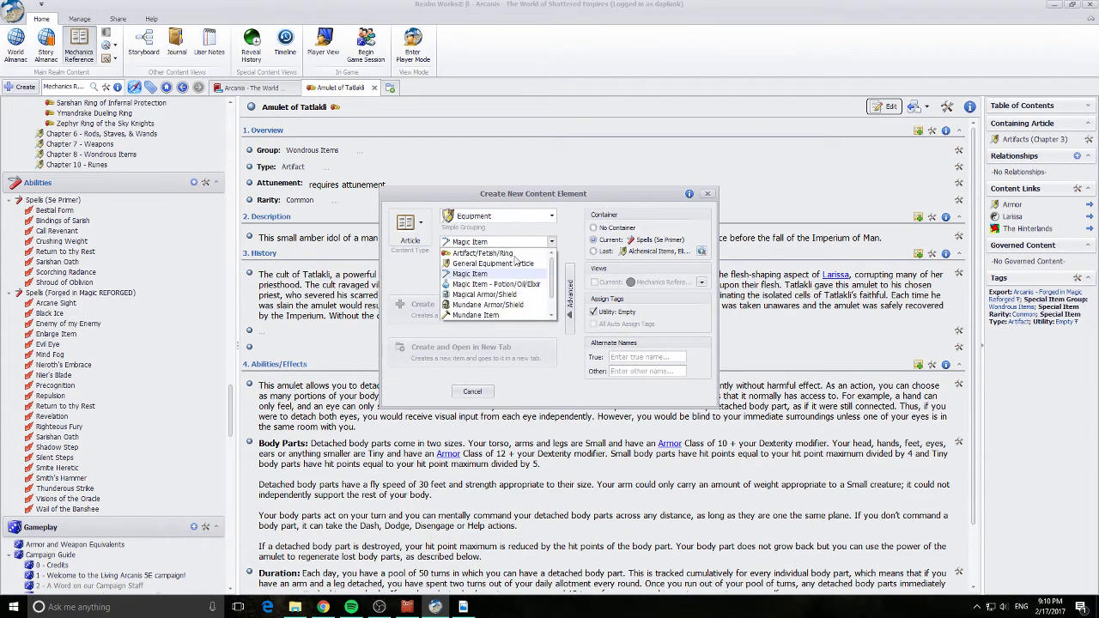
pyautogui.click(503, 215)
pyautogui.click(479, 263)
pyautogui.click(483, 245)
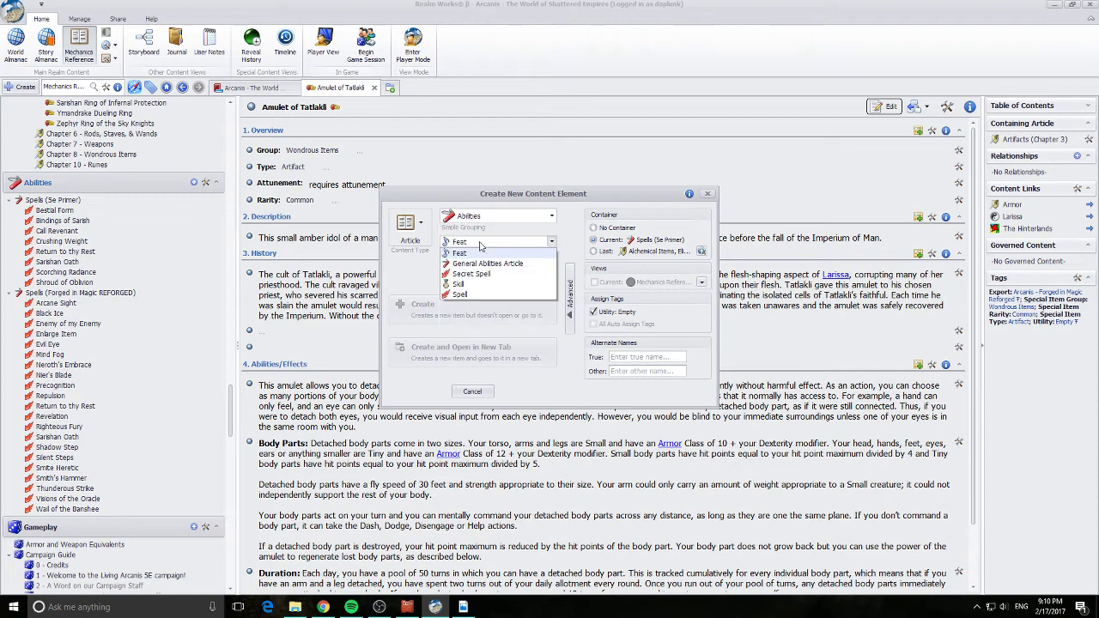
pyautogui.click(483, 277)
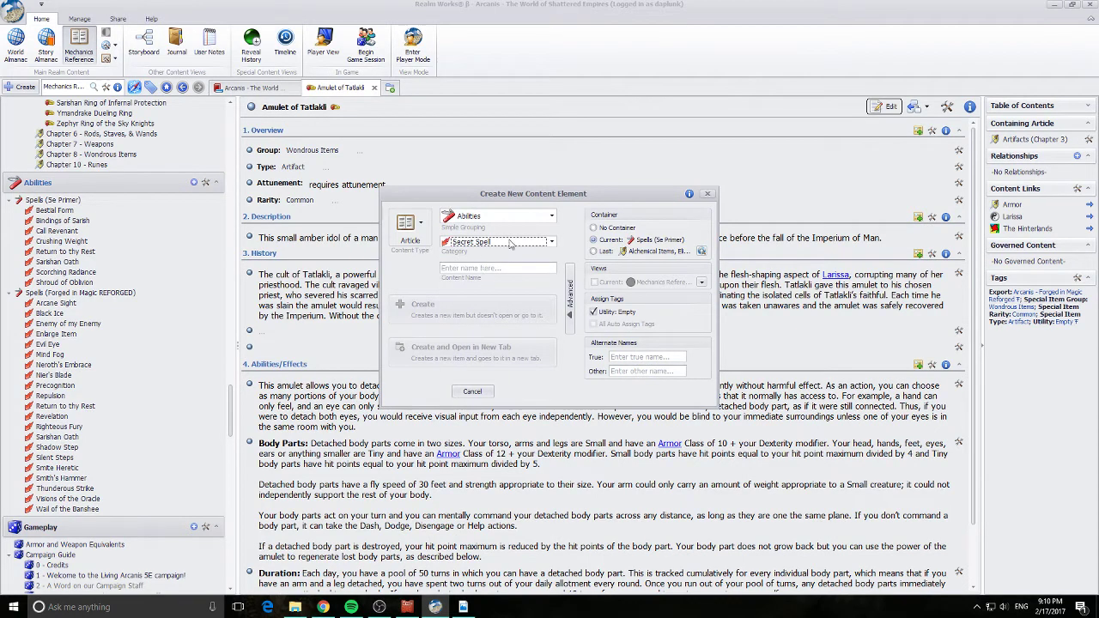
pyautogui.click(470, 270)
pyautogui.write('Ne')
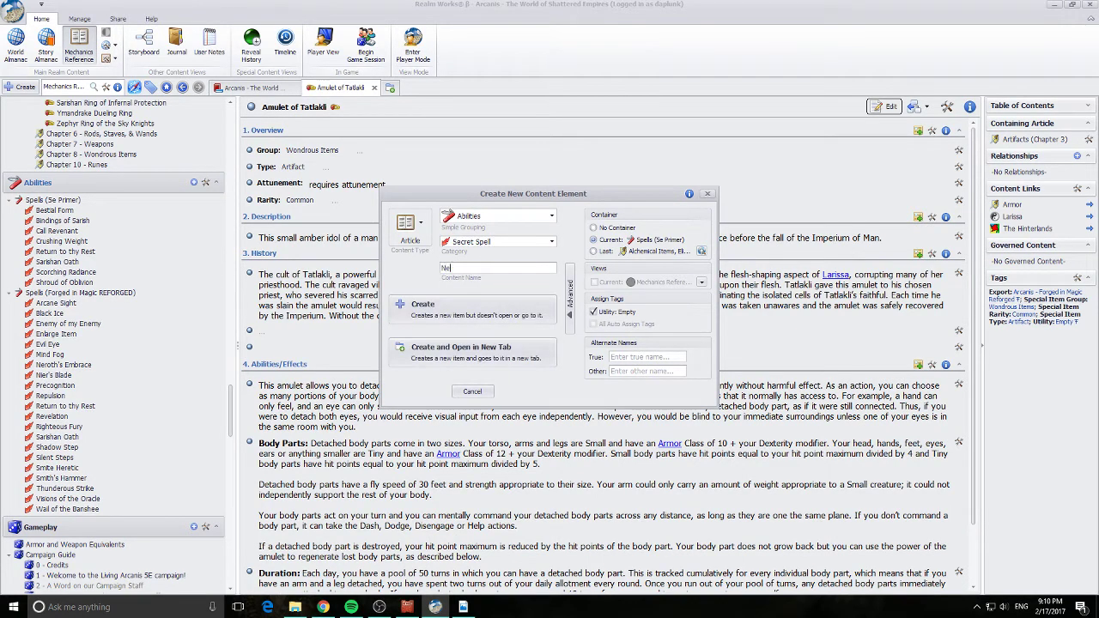
pyautogui.write('w Secret Spell')
pyautogui.press('Return')
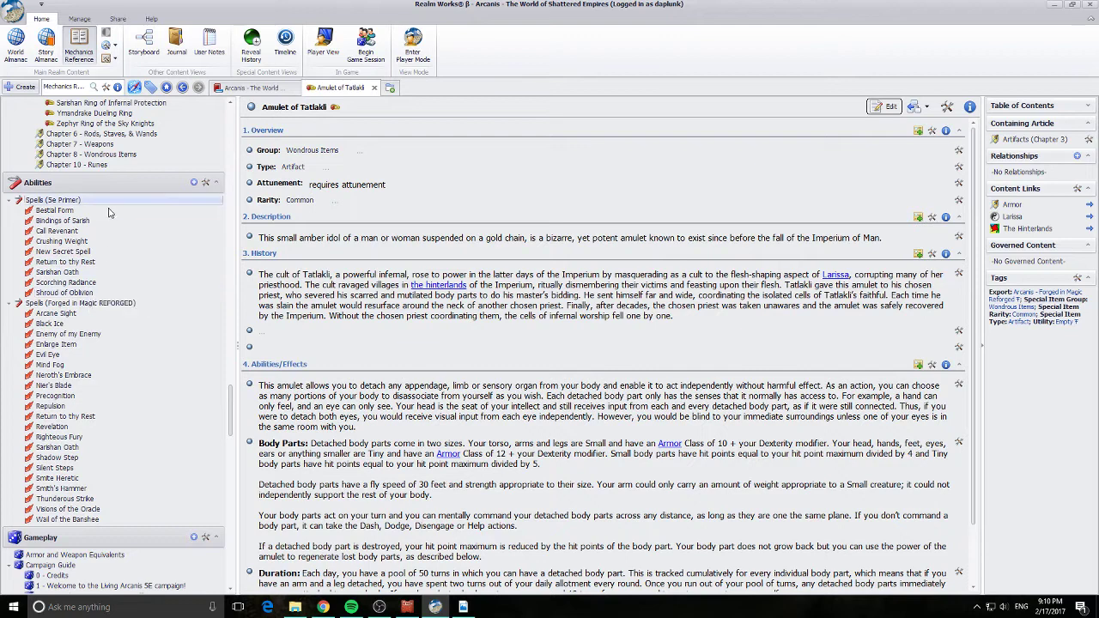
# Open the New Secret Spell article under Spells (5e Primer) and review its snippet layout.
pyautogui.scroll(1, 119, 370)
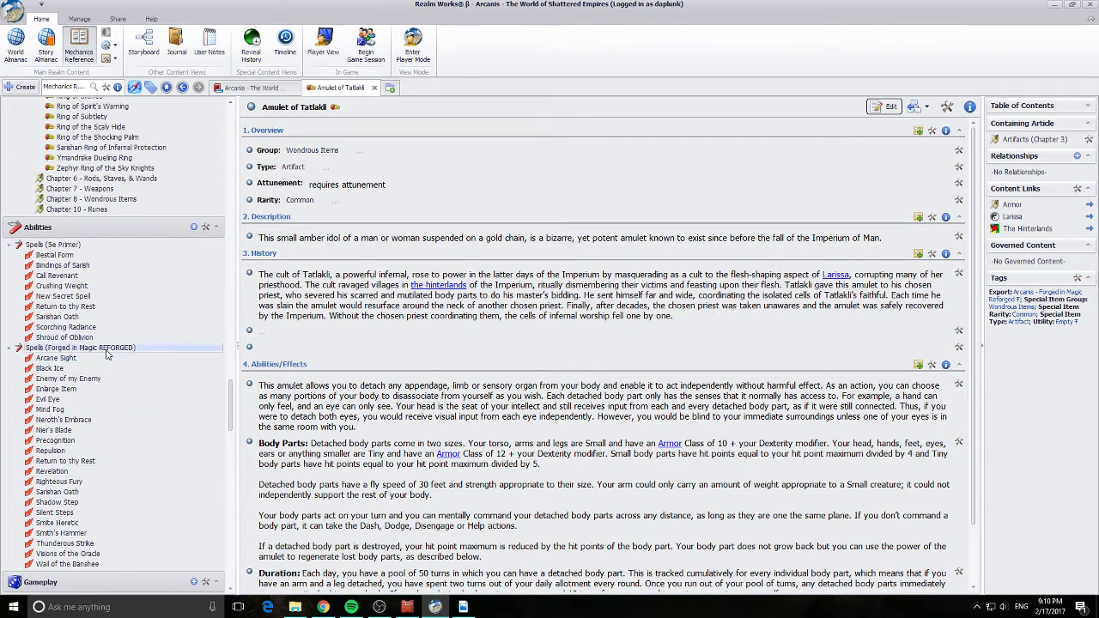
pyautogui.click(78, 299)
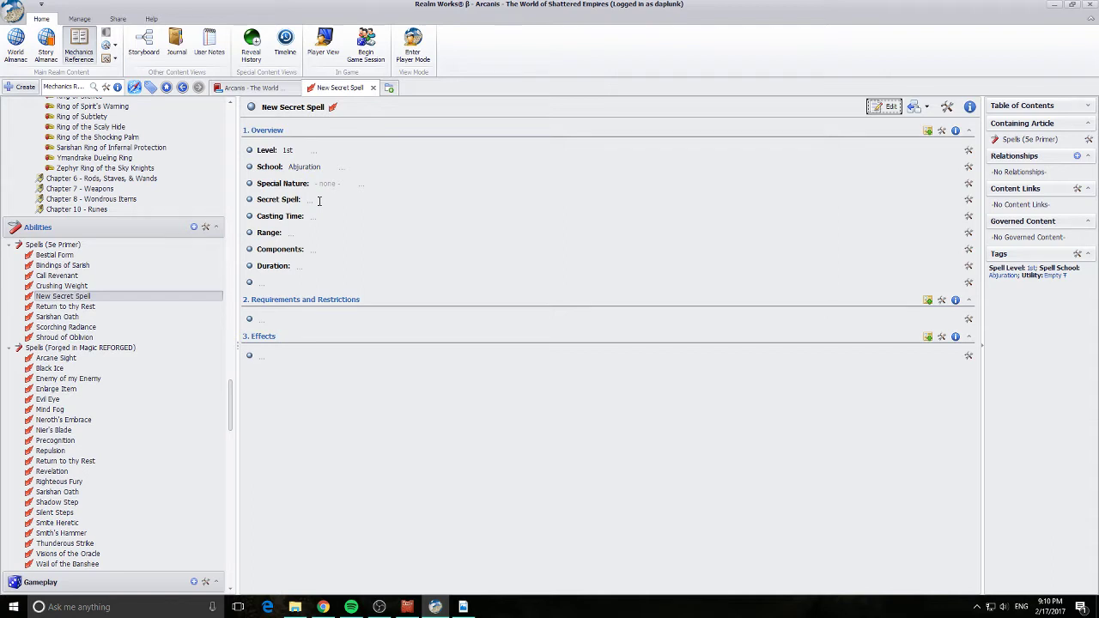
# Return to category management and look through the full list of topic and article categories.
pyautogui.click(78, 19)
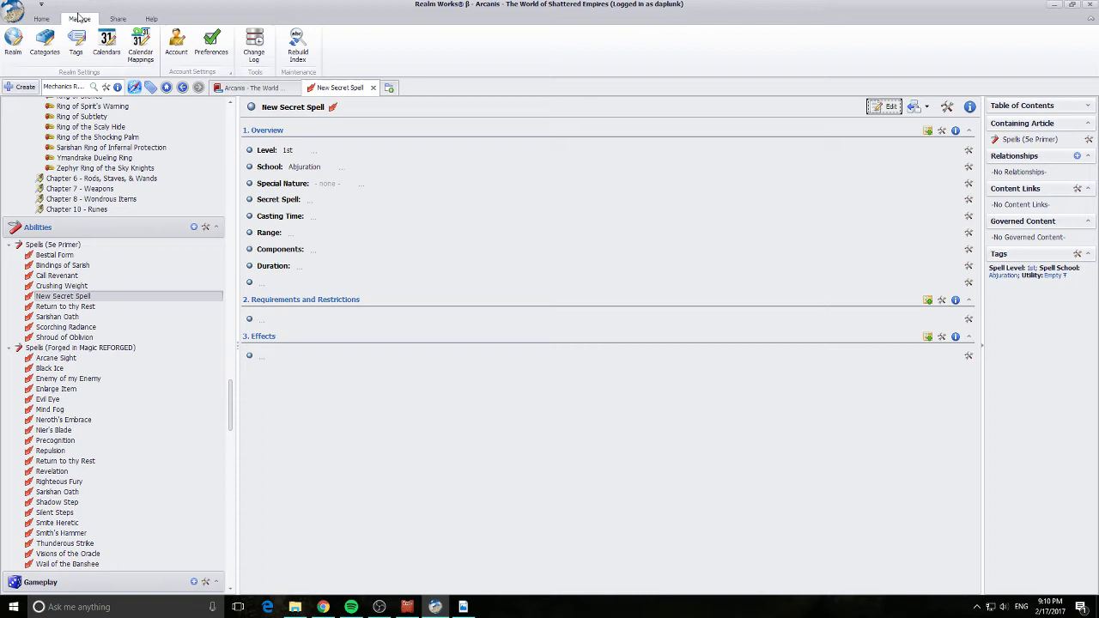
pyautogui.click(46, 55)
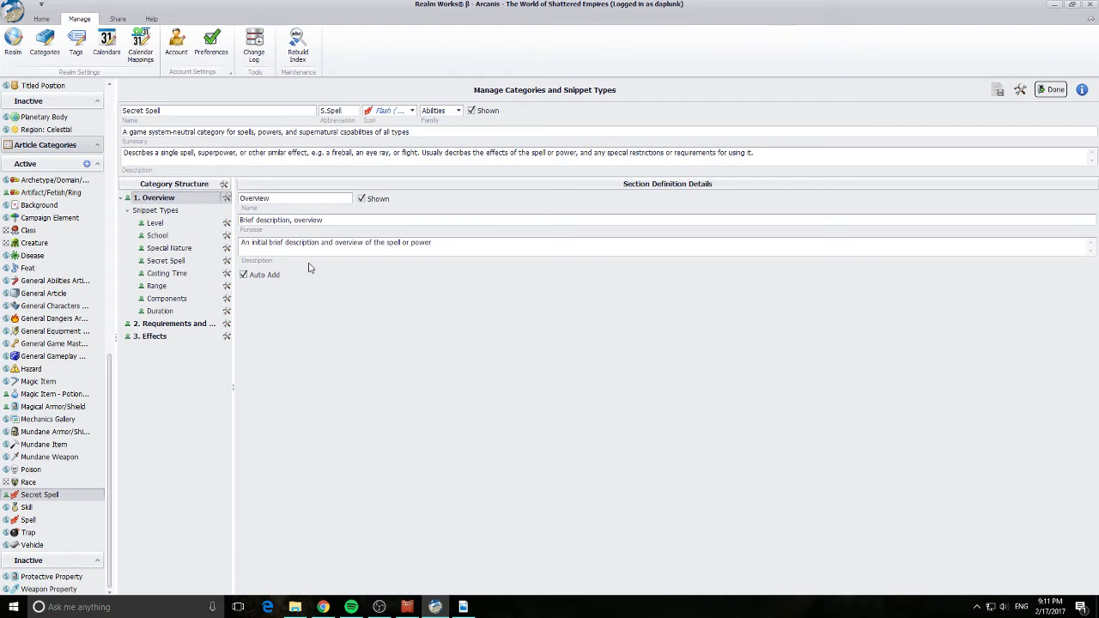
pyautogui.scroll(4, 66, 323)
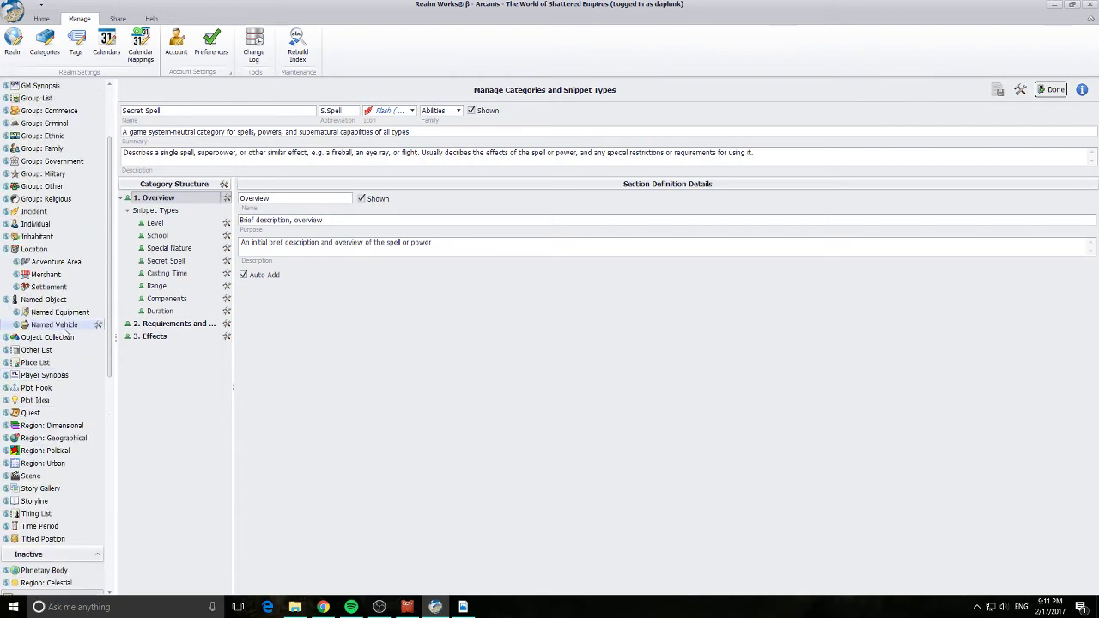
pyautogui.scroll(10, 67, 323)
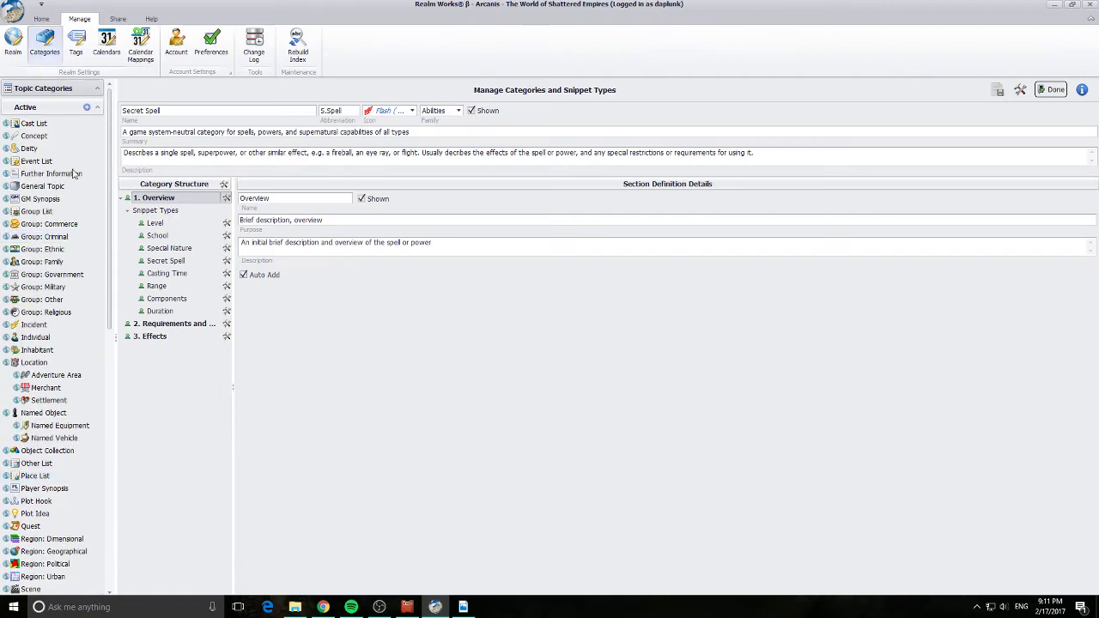
pyautogui.scroll(-8, 66, 203)
pyautogui.scroll(7, 68, 203)
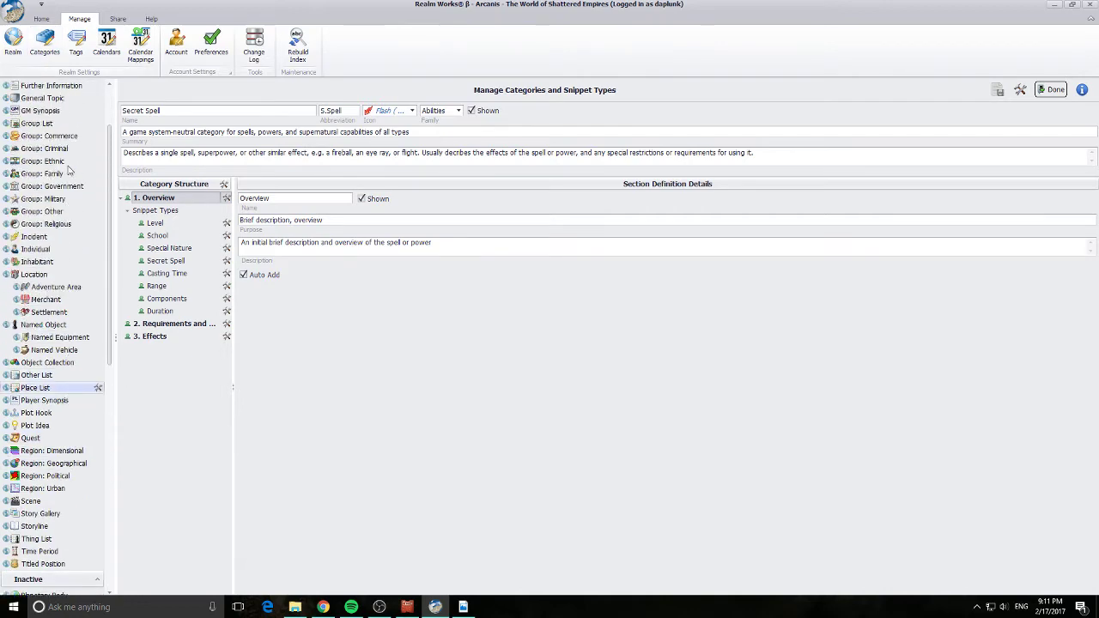
pyautogui.scroll(3, 54, 257)
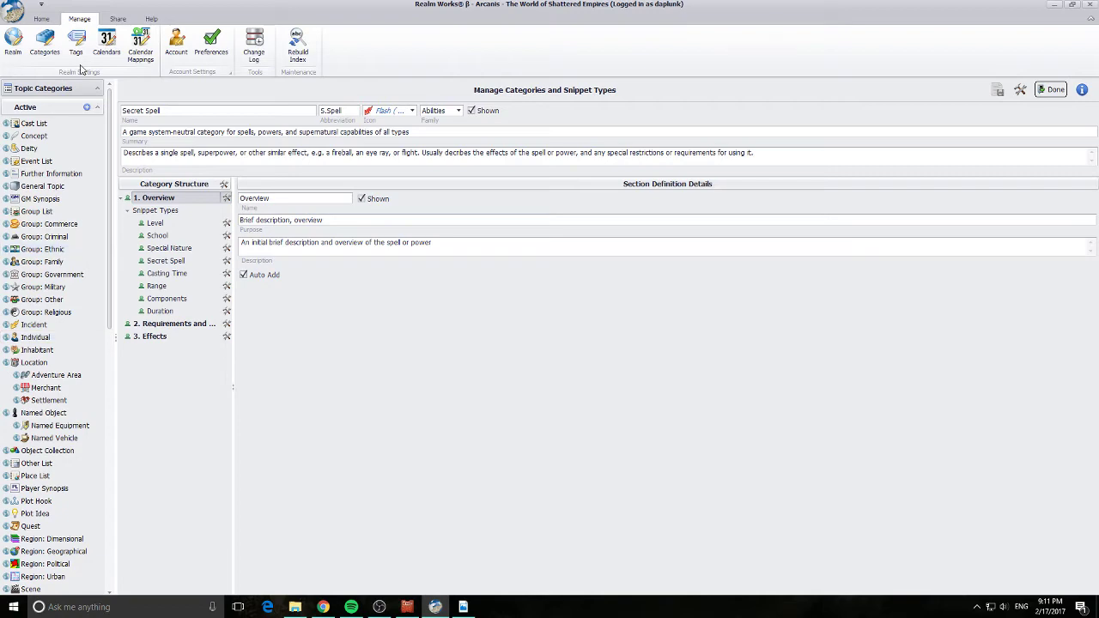
pyautogui.scroll(-3, 53, 258)
pyautogui.scroll(3, 68, 232)
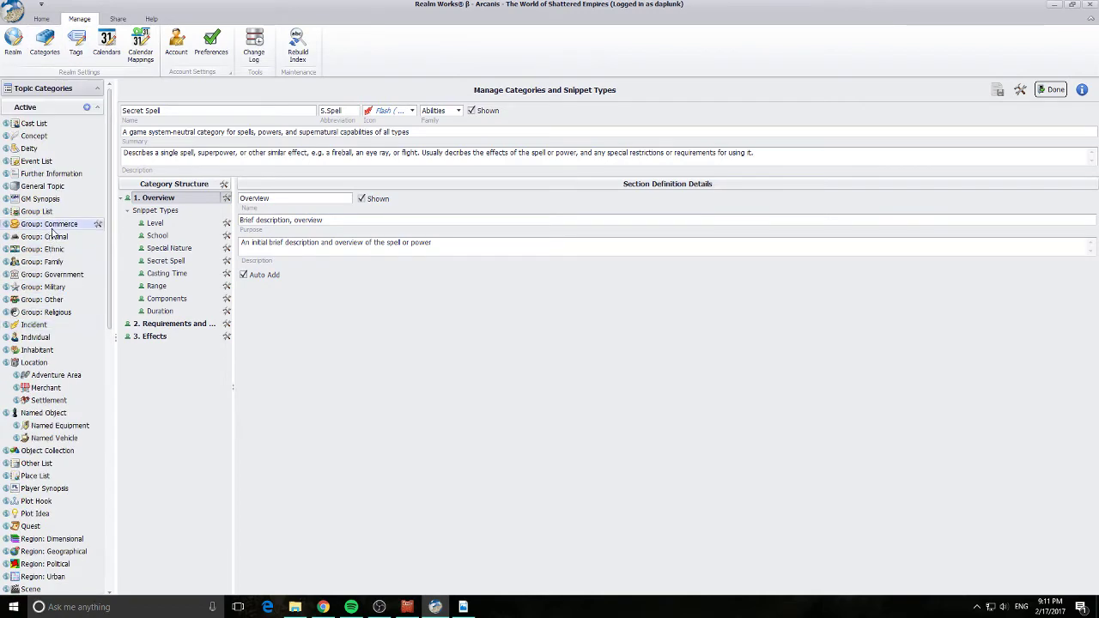
pyautogui.scroll(-15, 95, 206)
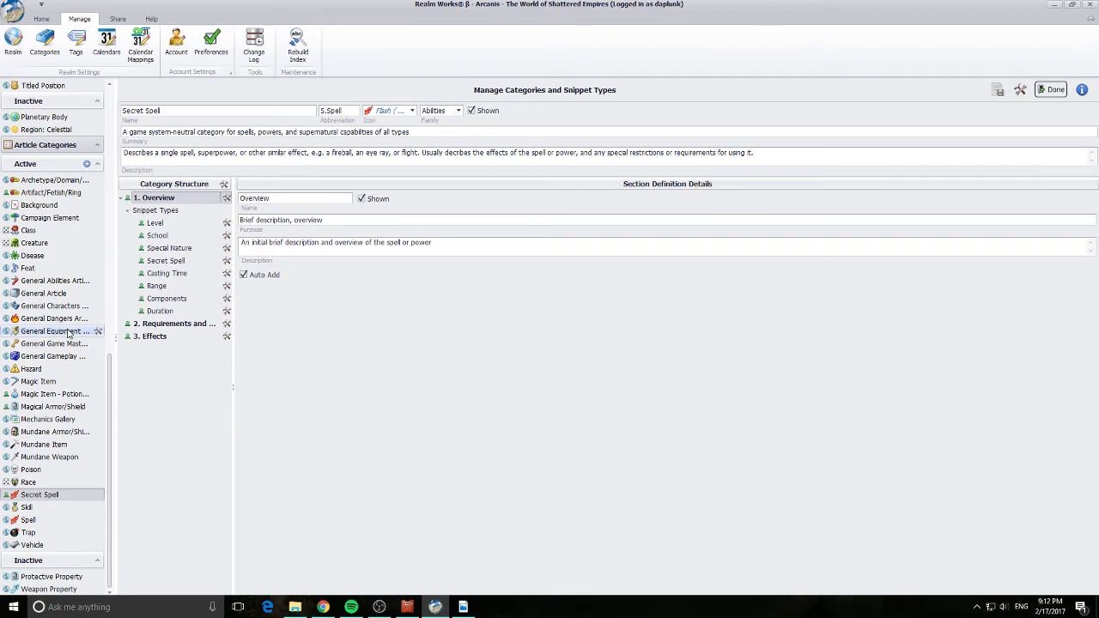
# Return to the Mechanics Reference and check the options available for the New Secret Spell article.
pyautogui.click(41, 19)
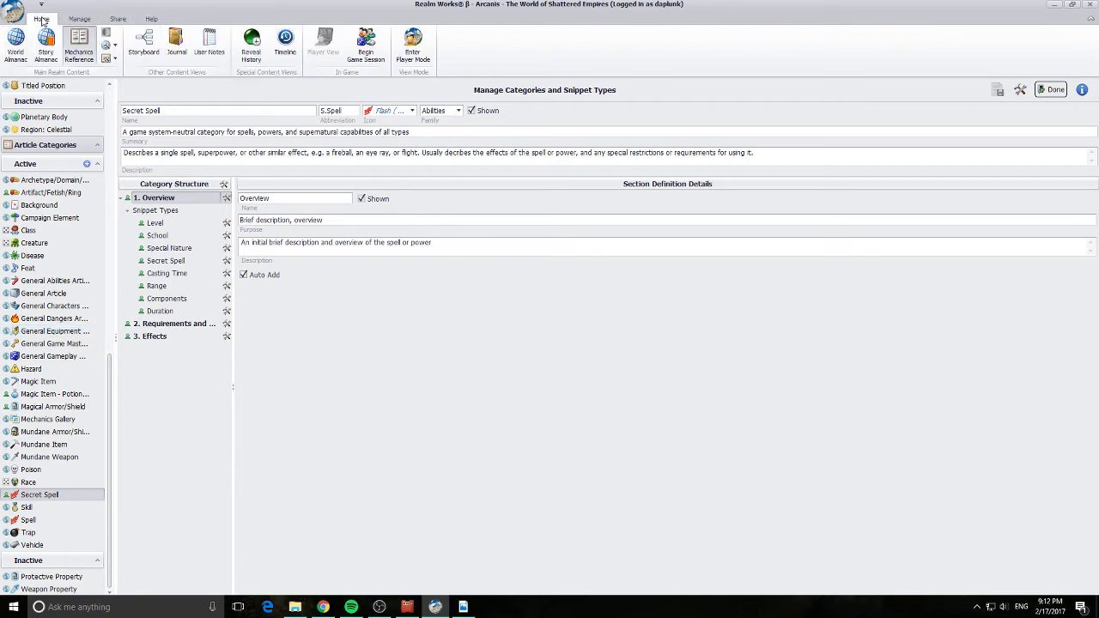
pyautogui.click(78, 45)
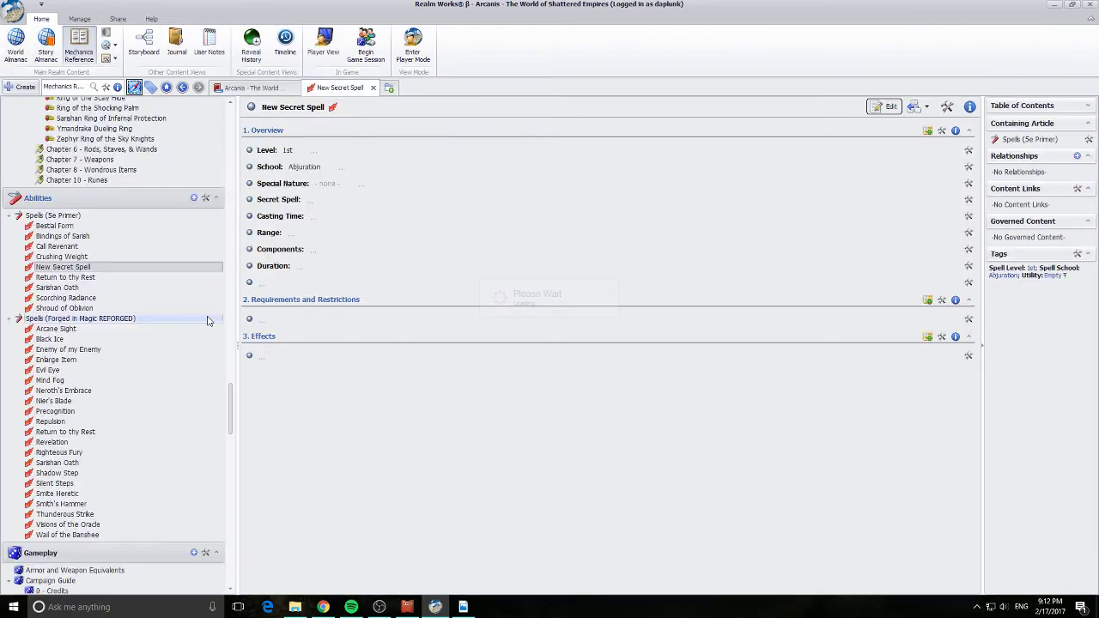
pyautogui.rightClick(67, 267)
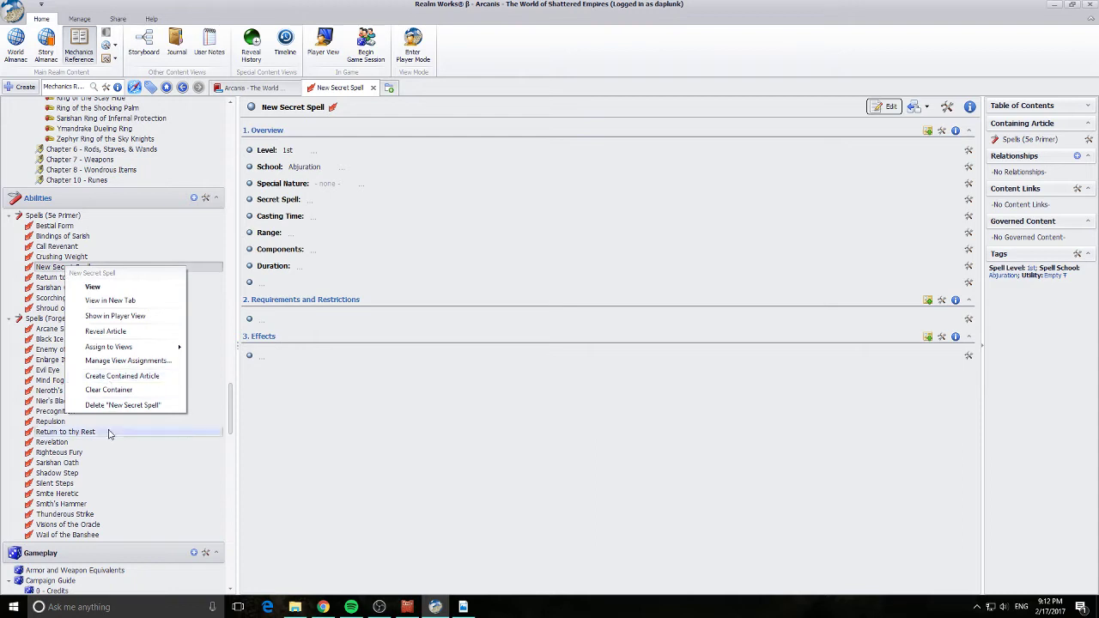
pyautogui.click(307, 429)
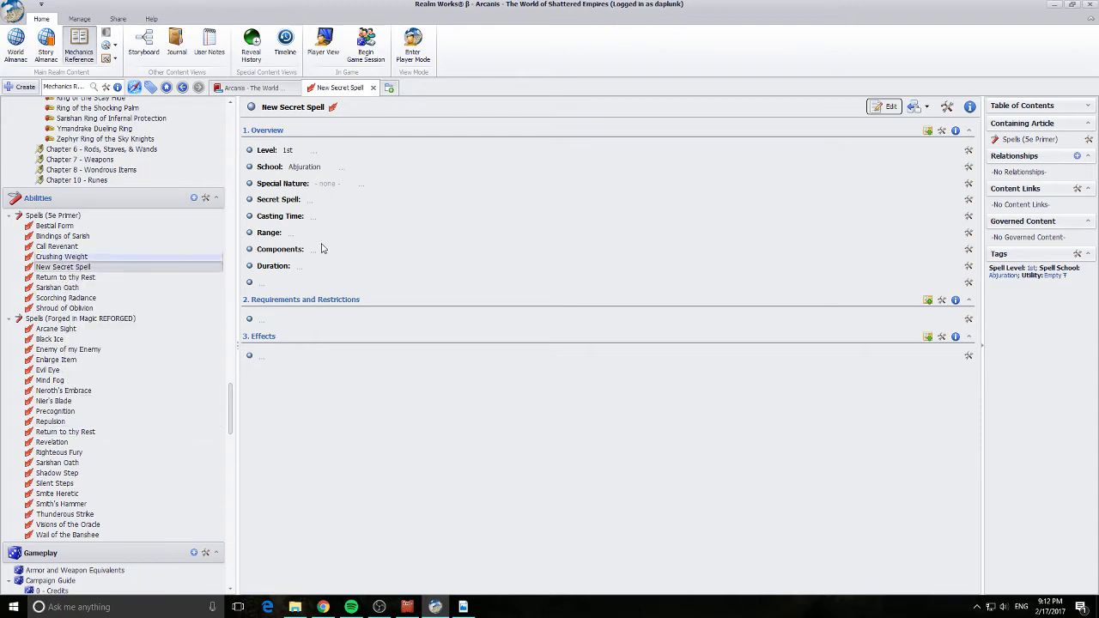
# Edit the New Secret Spell article and fill its Secret Spell, Casting Time and Range snippets with "Test".
pyautogui.click(884, 106)
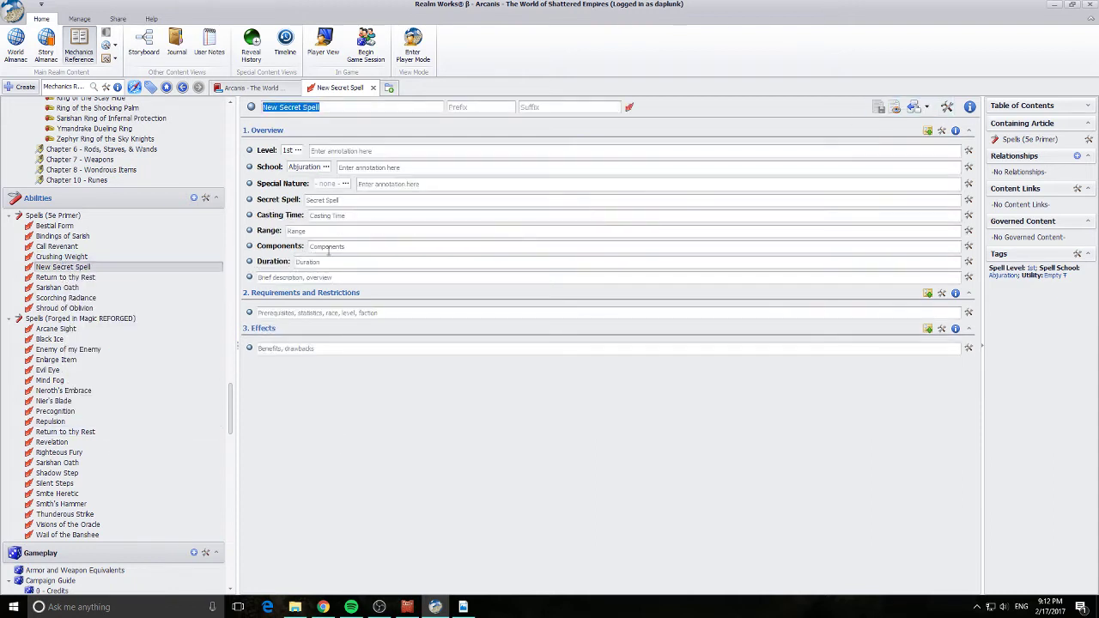
pyautogui.click(365, 200)
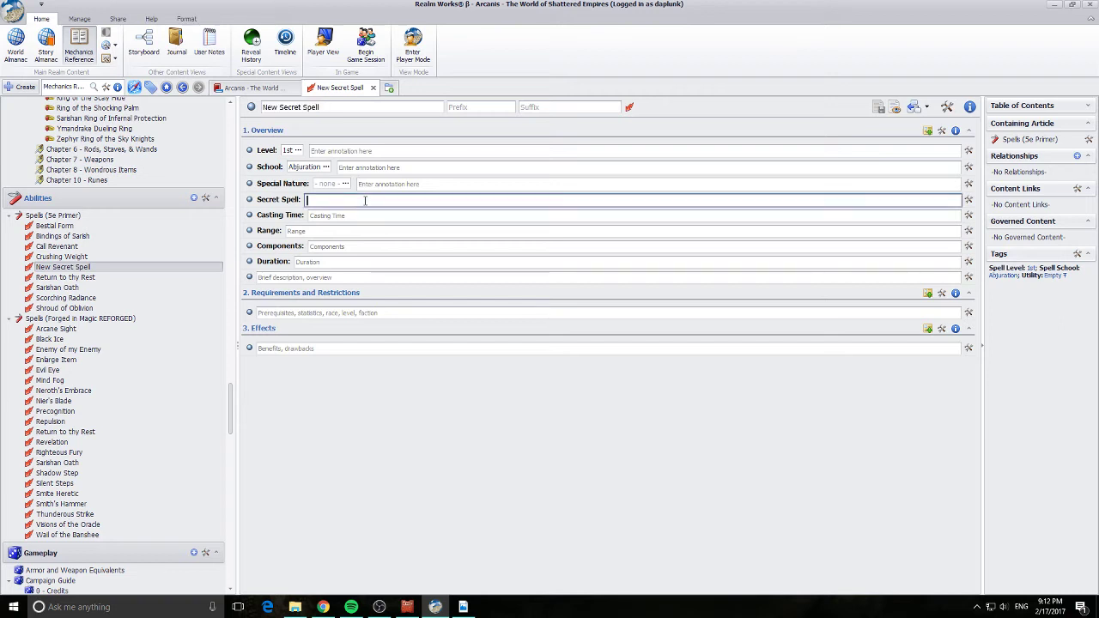
pyautogui.write('Test')
pyautogui.hotkey('ctrl', 'a')
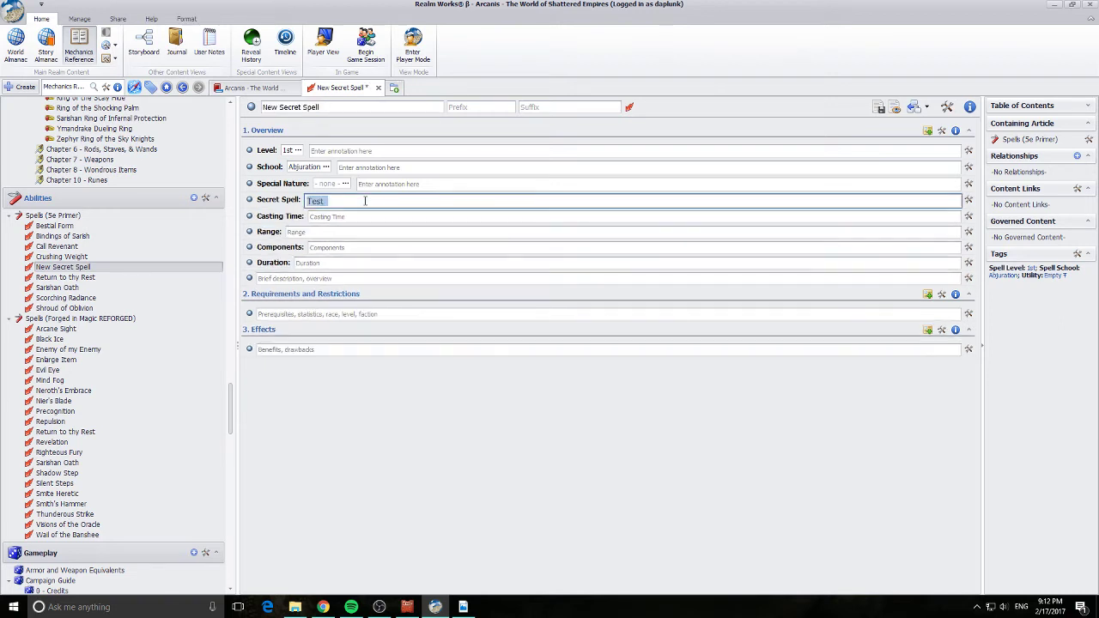
pyautogui.hotkey('ctrl', 'c')
pyautogui.press('Tab')
pyautogui.hotkey('ctrl', 'v')
pyautogui.press('Tab')
pyautogui.hotkey('ctrl', 'v')
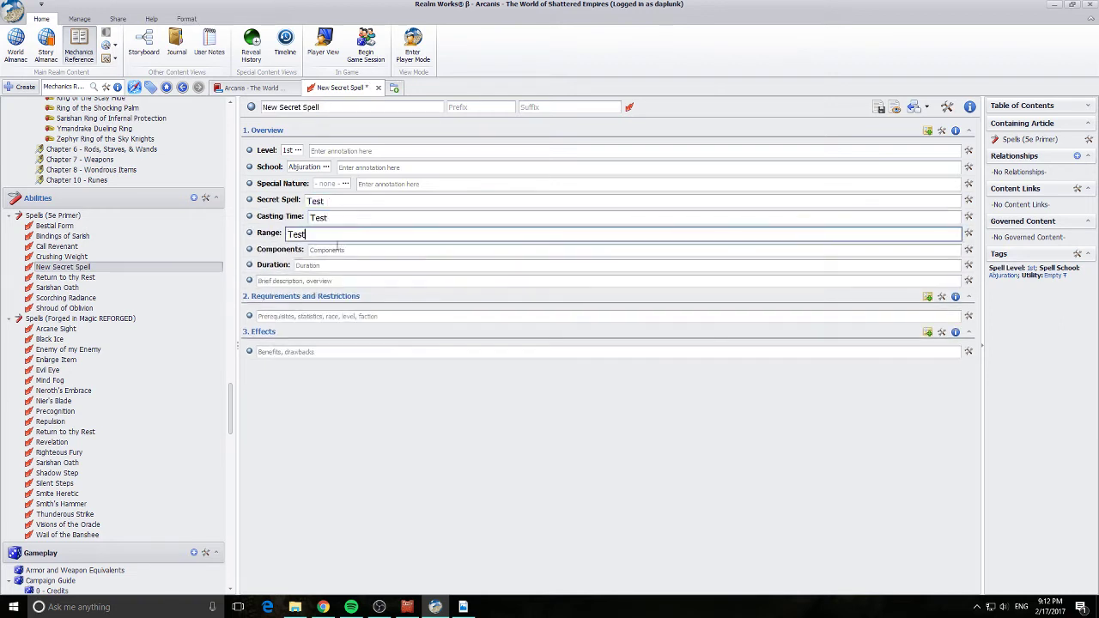
# Enter "Test" in the Components, Duration and overview description snippets and in the Requirements and Restrictions and Effects sections.
pyautogui.press('Tab')
pyautogui.hotkey('ctrl', 'v')
pyautogui.press('Tab')
pyautogui.hotkey('ctrl', 'v')
pyautogui.press('Tab')
pyautogui.hotkey('ctrl', 'v')
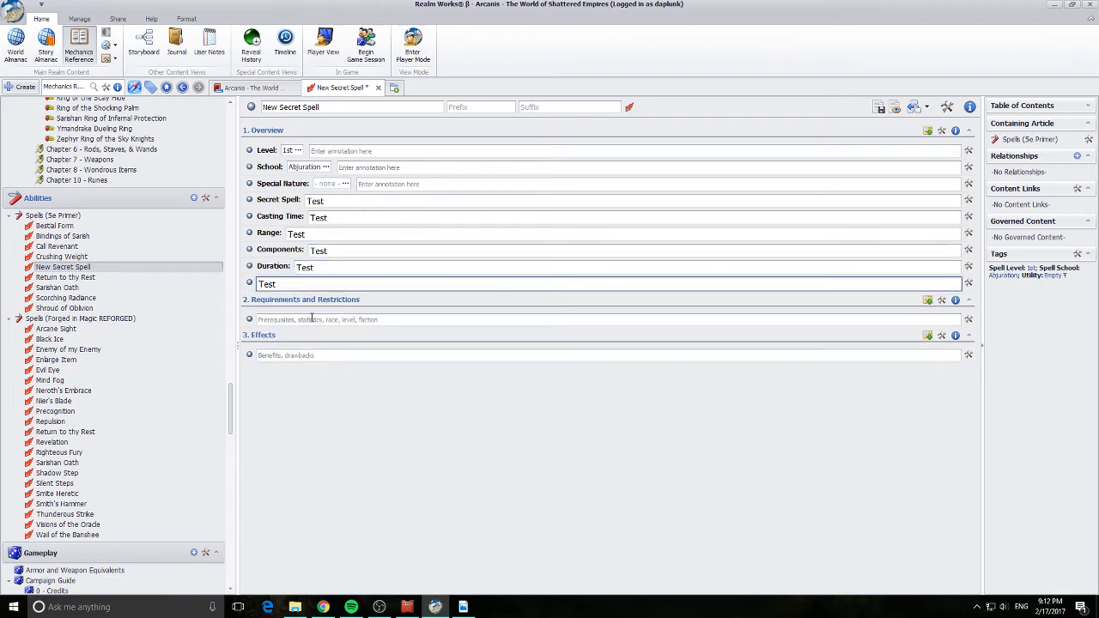
pyautogui.press('Tab')
pyautogui.hotkey('ctrl', 'v')
pyautogui.press('Tab')
pyautogui.hotkey('ctrl', 'v')
# Annotate the Level, School and Special Nature snippets with "Test".
pyautogui.click(322, 150)
pyautogui.hotkey('ctrl', 'v')
pyautogui.click(348, 168)
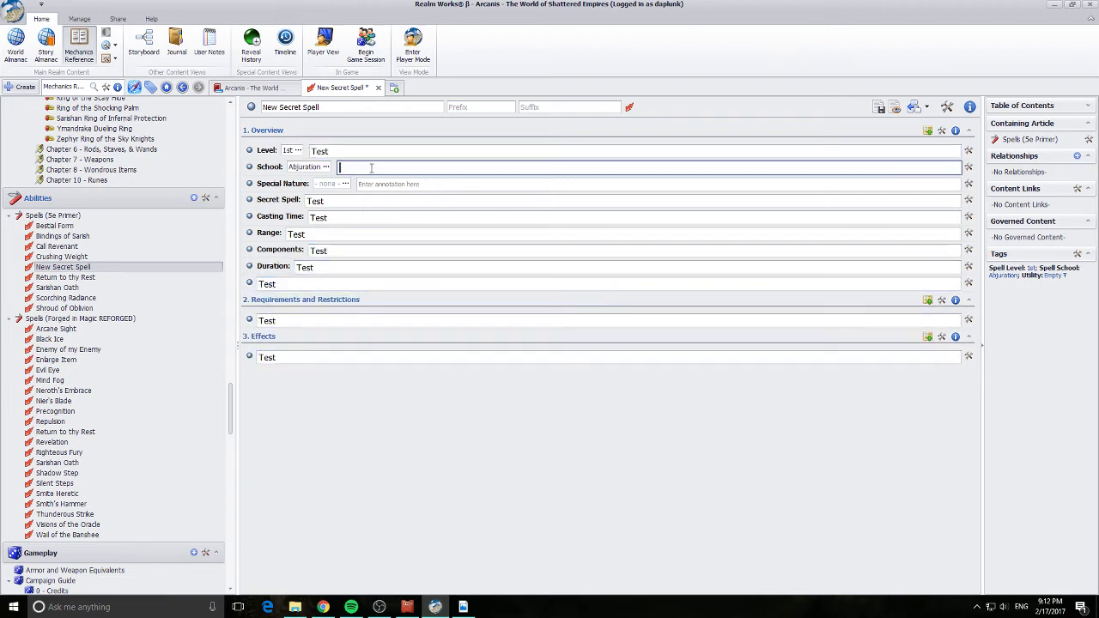
pyautogui.hotkey('ctrl', 'v')
pyautogui.click(402, 185)
pyautogui.hotkey('ctrl', 'v')
# Assign the Ritual tag to the Special Nature snippet and save the article.
pyautogui.click(345, 184)
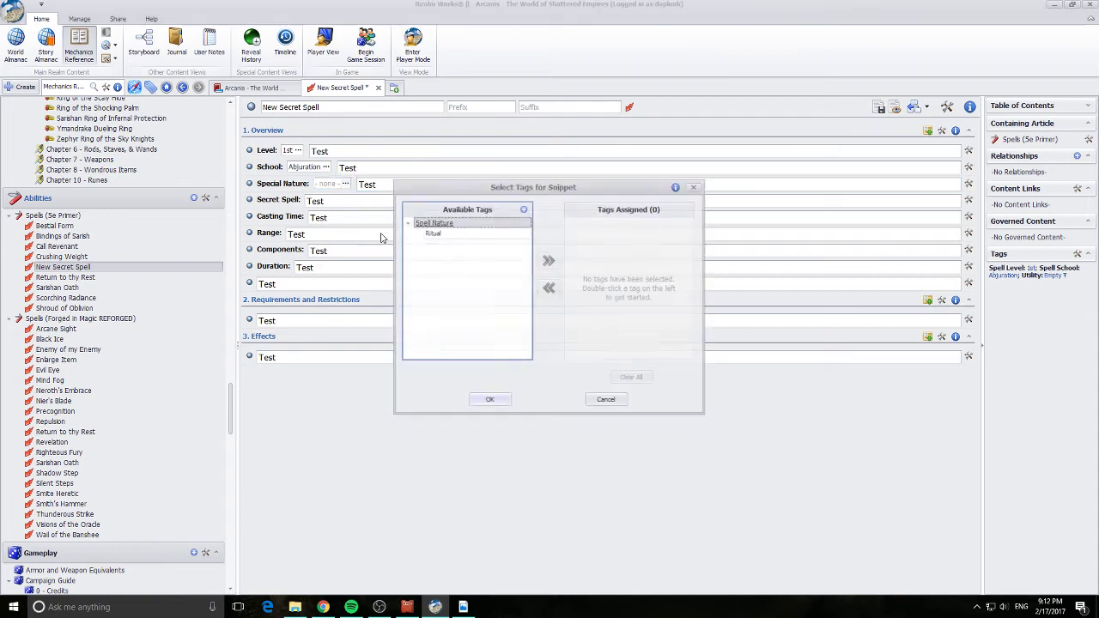
pyautogui.doubleClick(422, 234)
pyautogui.click(490, 401)
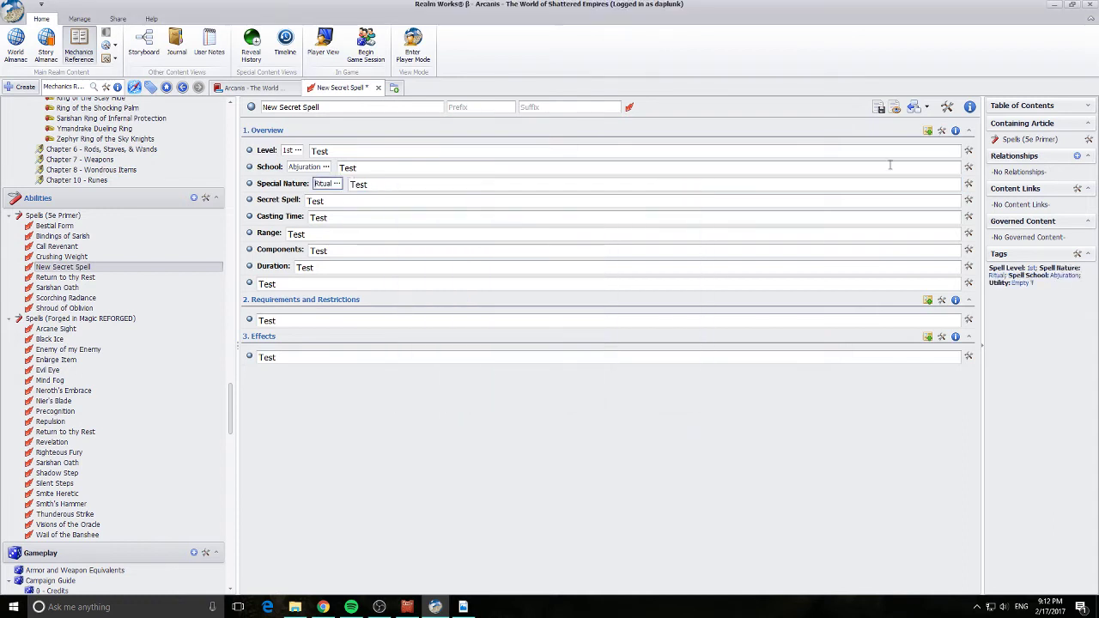
pyautogui.click(878, 108)
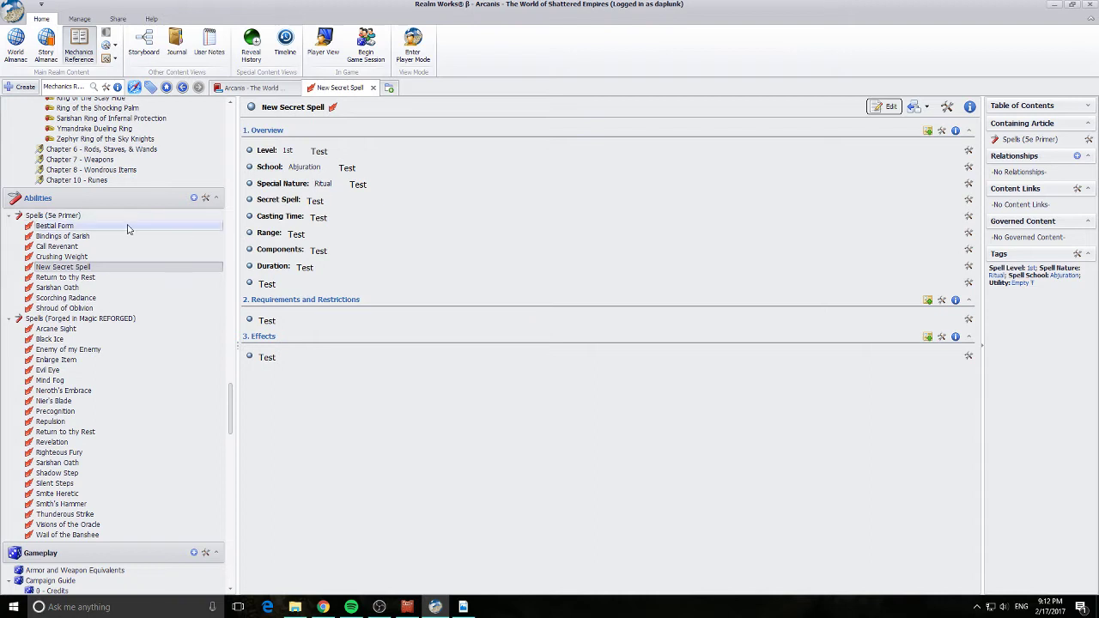
# View the Return to thy Rest and Precognition articles under Spells (Forged in Magic REFORGED) to compare their snippets.
pyautogui.click(77, 432)
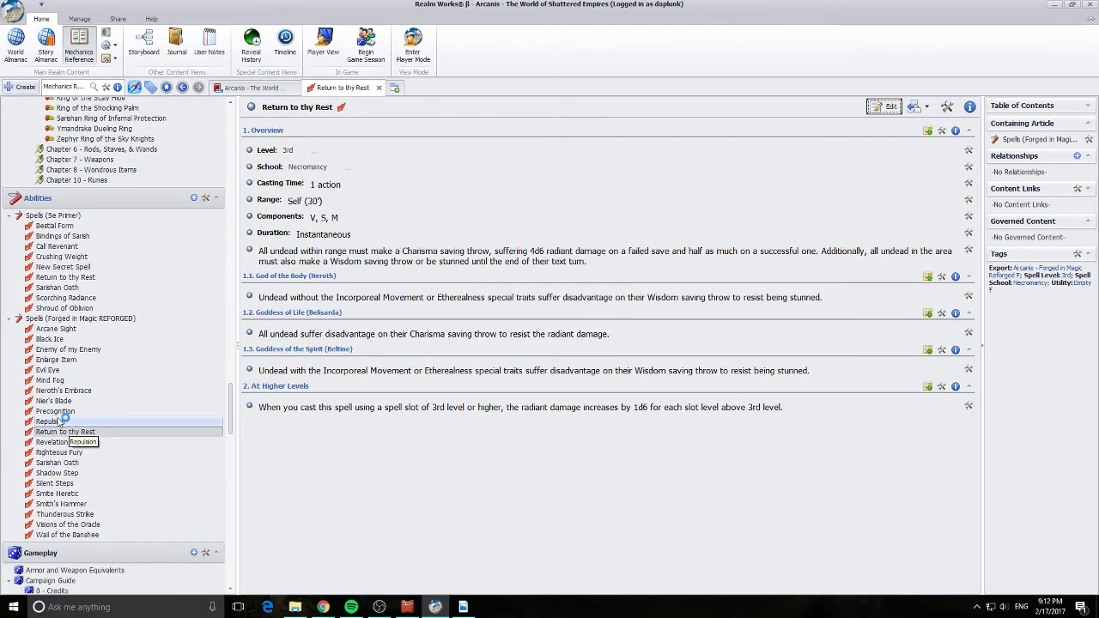
pyautogui.click(60, 421)
pyautogui.click(60, 412)
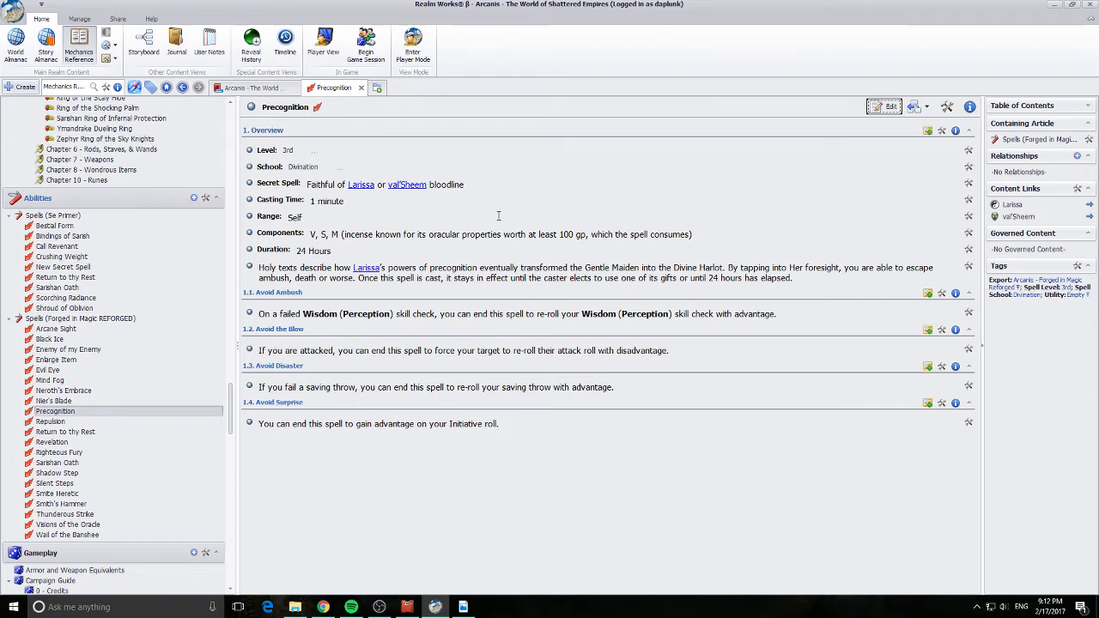
# Go back to managing categories and snippet types, with the Secret Spell category shown.
pyautogui.click(117, 18)
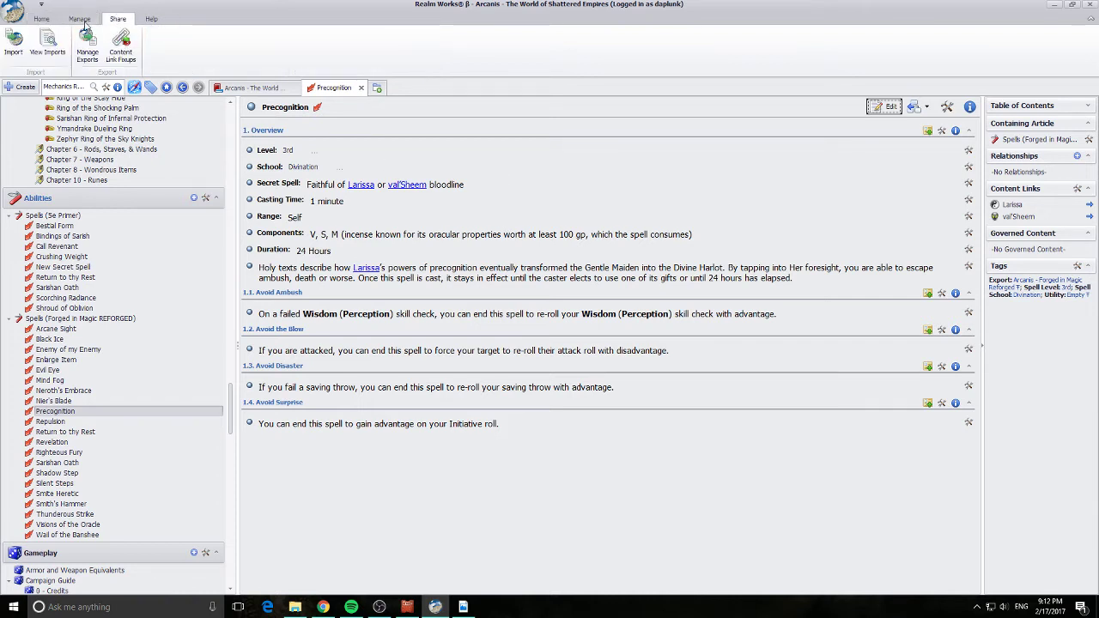
pyautogui.click(80, 19)
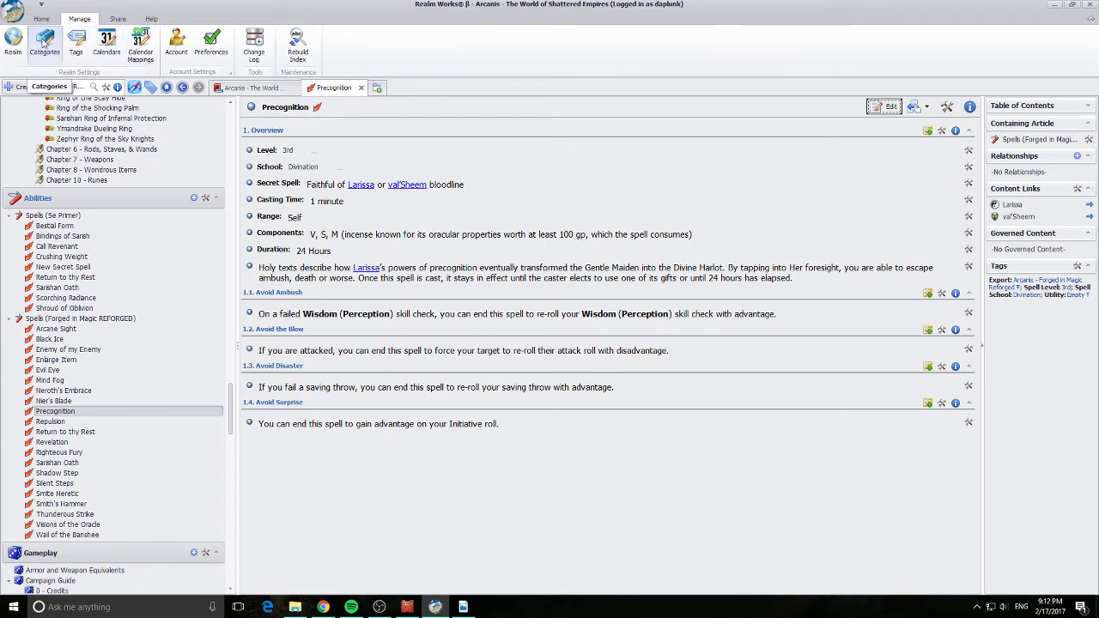
pyautogui.click(45, 47)
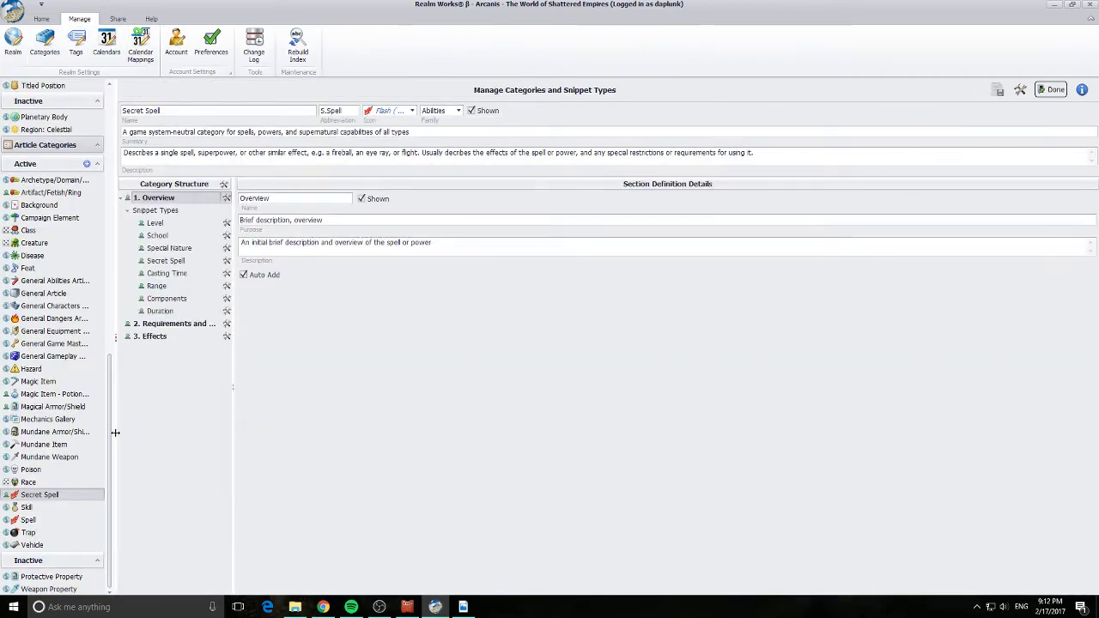
# Examine the Secret Spell category's options, including the target categories for moving all its articles.
pyautogui.click(98, 497)
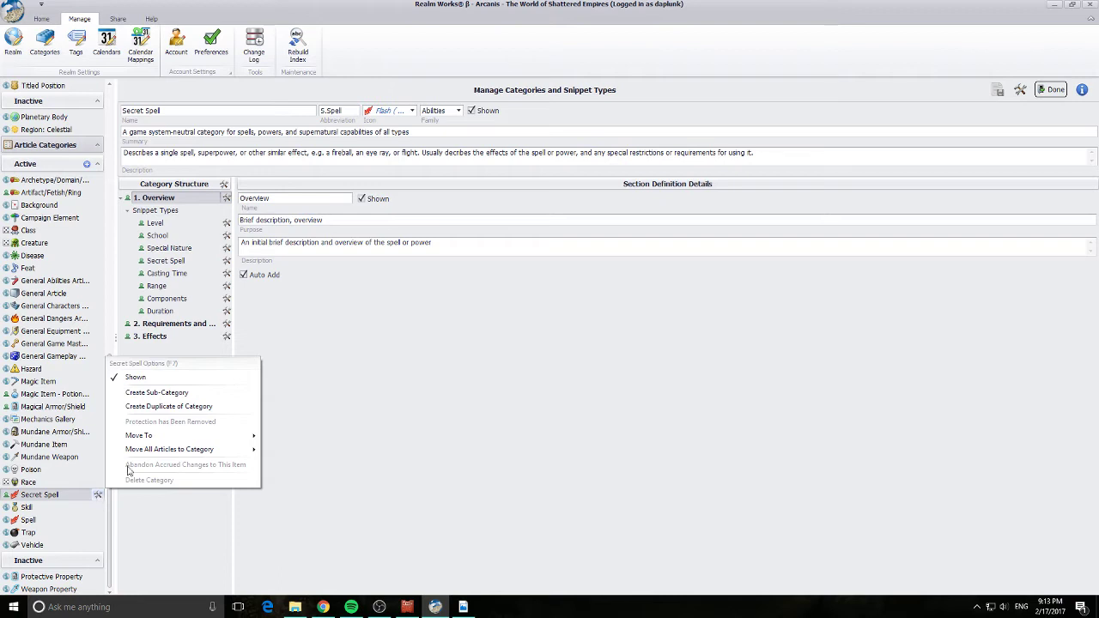
pyautogui.moveTo(172, 452)
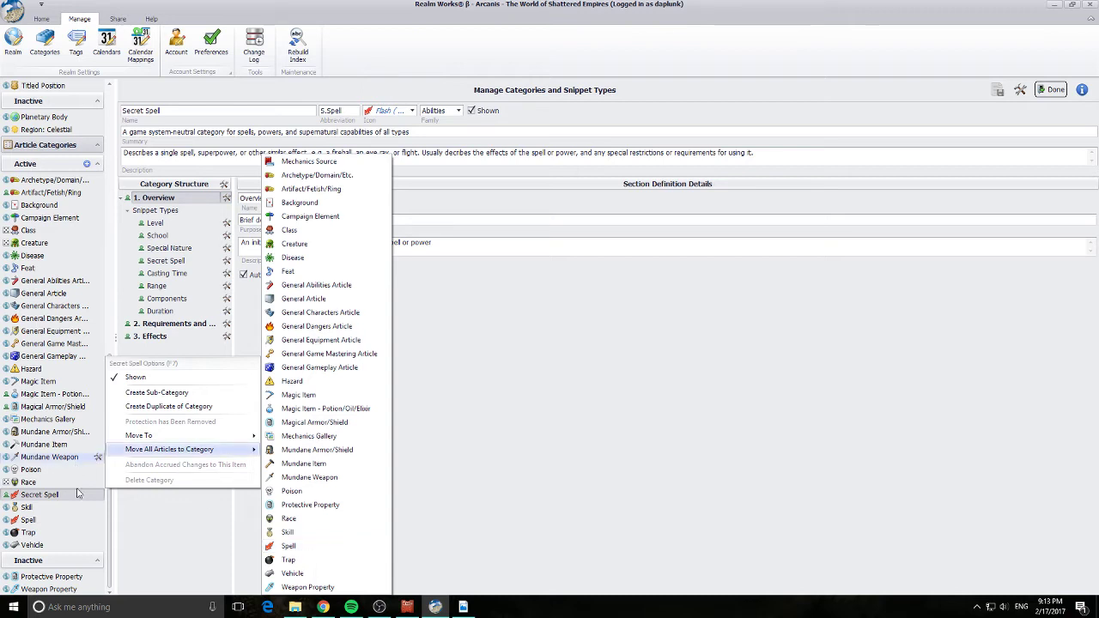
pyautogui.click(111, 521)
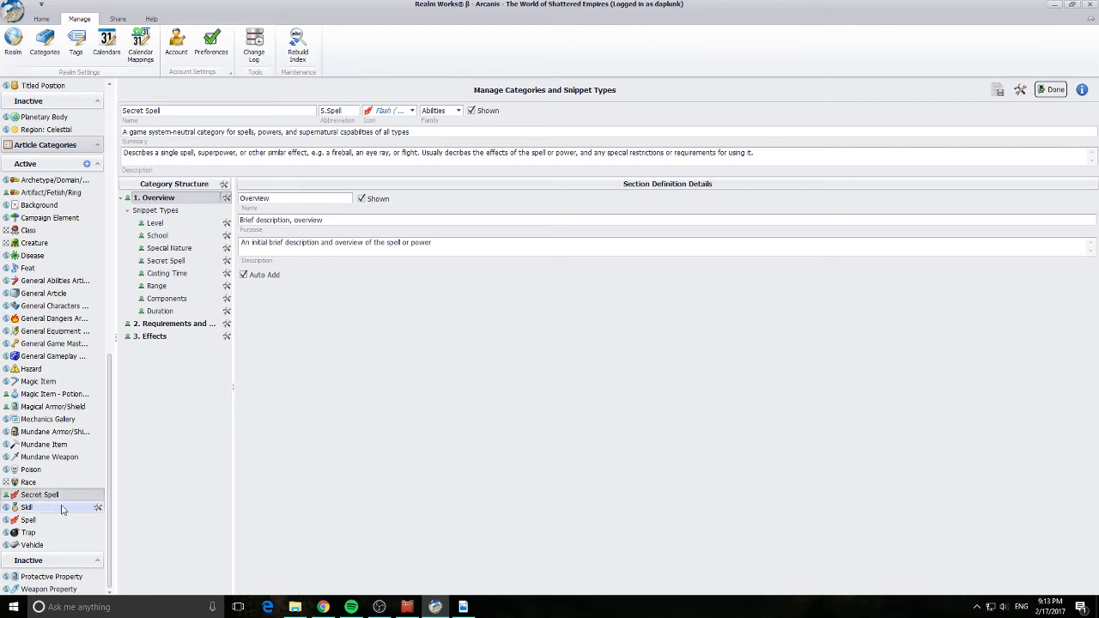
pyautogui.click(98, 497)
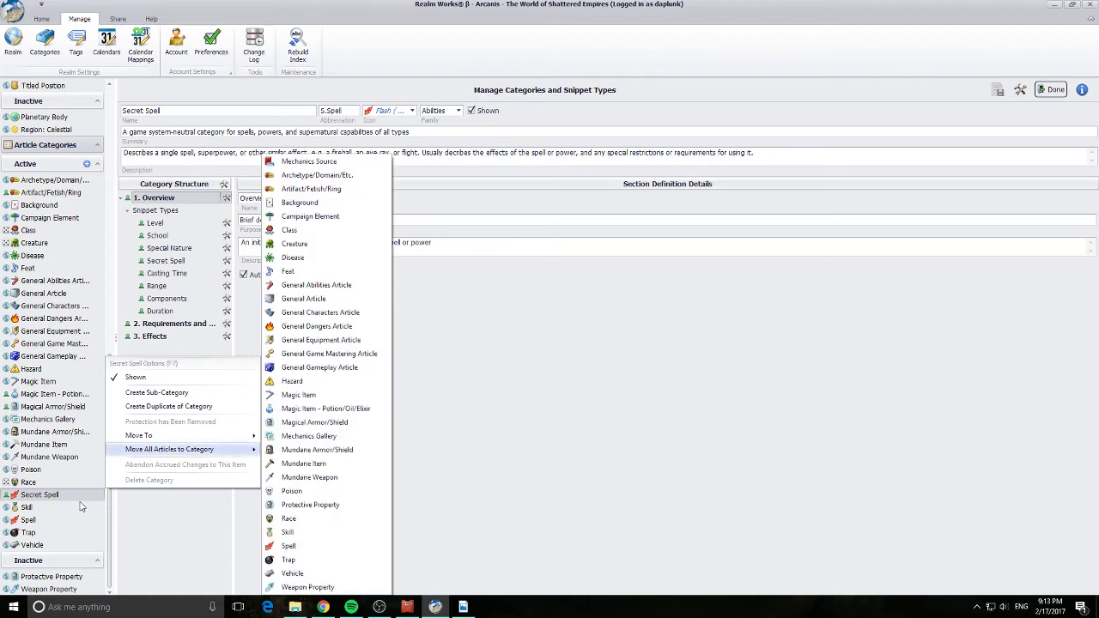
pyautogui.click(113, 501)
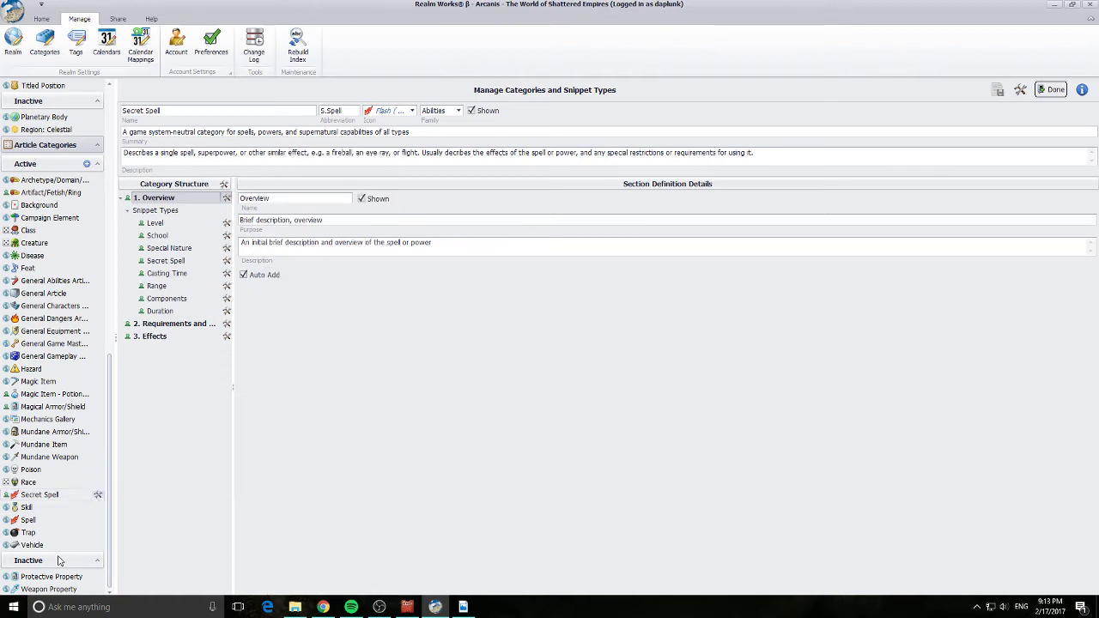
# Move all articles from the Secret Spell category to the Spell category and finish managing categories.
pyautogui.click(47, 498)
pyautogui.click(98, 497)
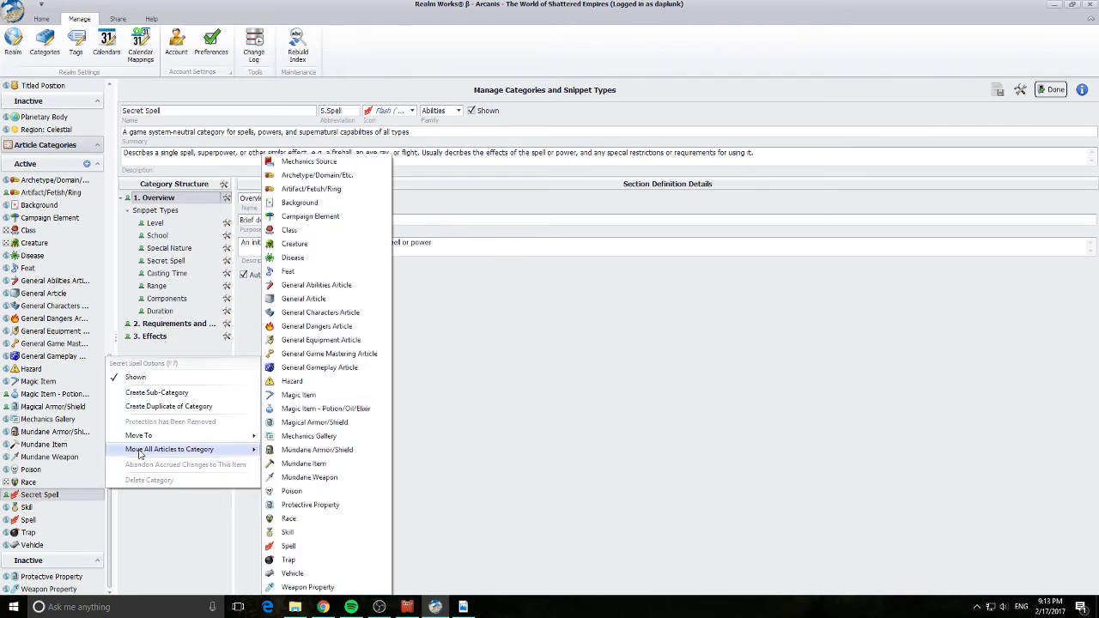
pyautogui.click(290, 546)
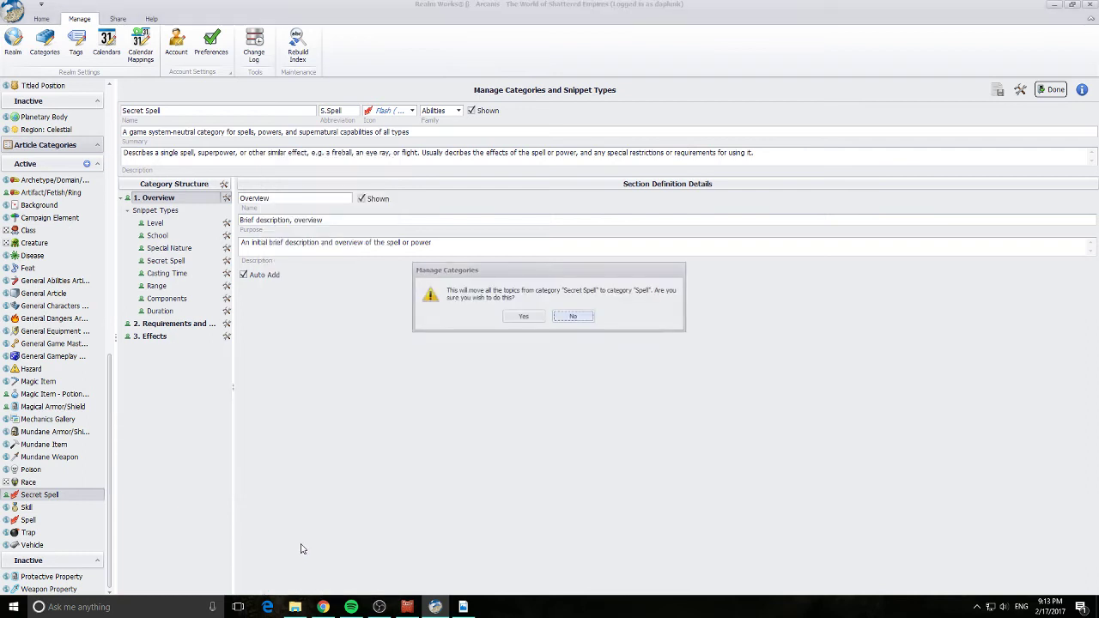
pyautogui.click(526, 318)
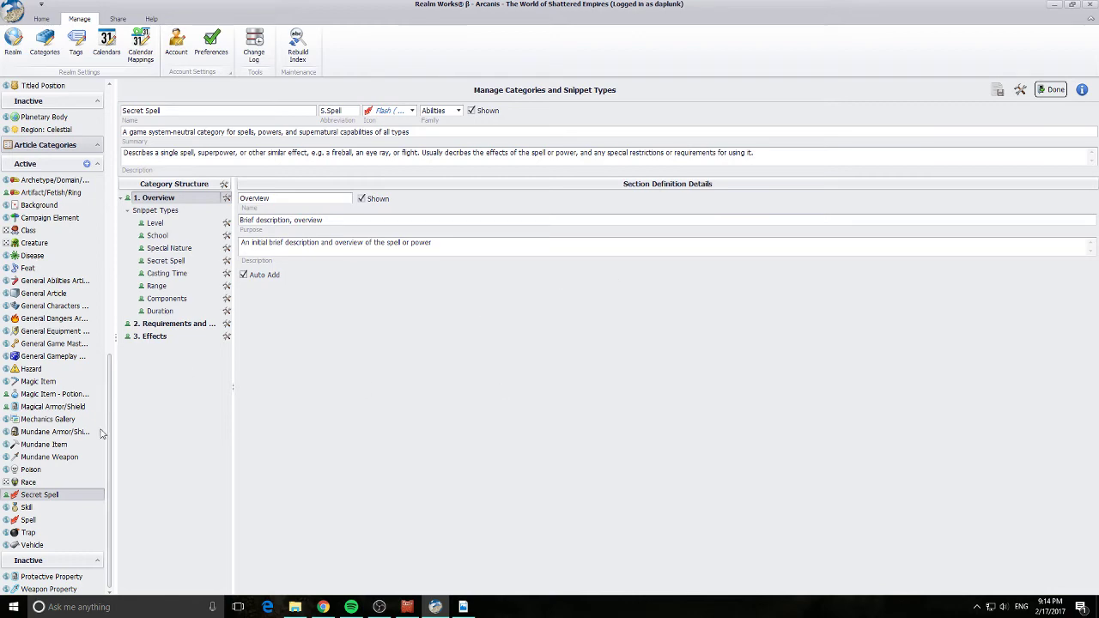
pyautogui.click(1053, 90)
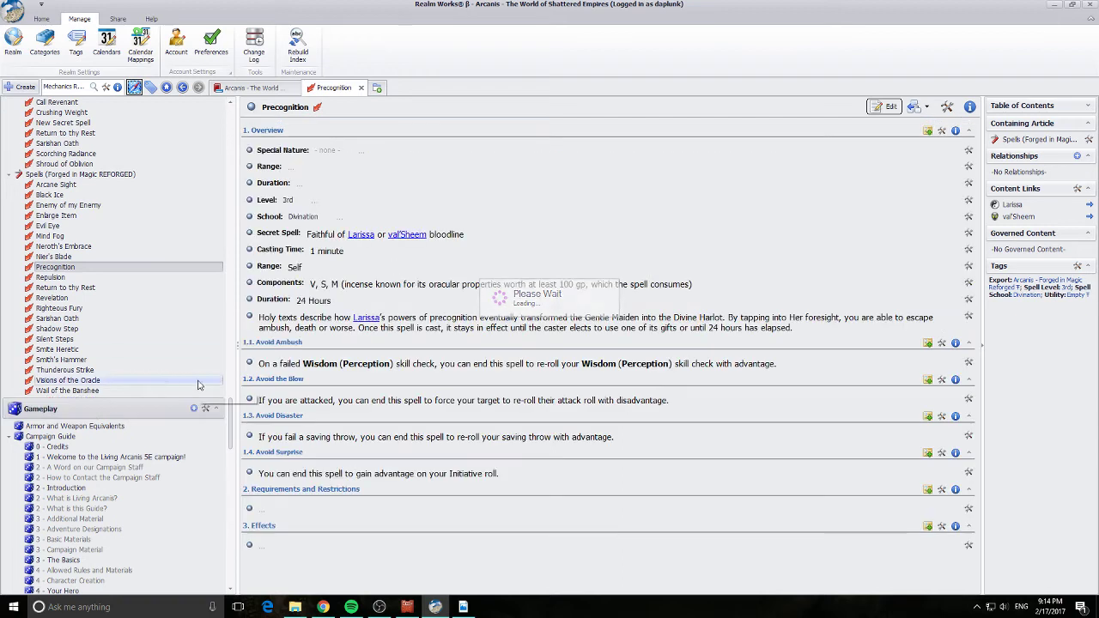
# Examine the snippets of the New Secret Spell article under Spells (5e Primer) and view its category summary.
pyautogui.scroll(3, 78, 266)
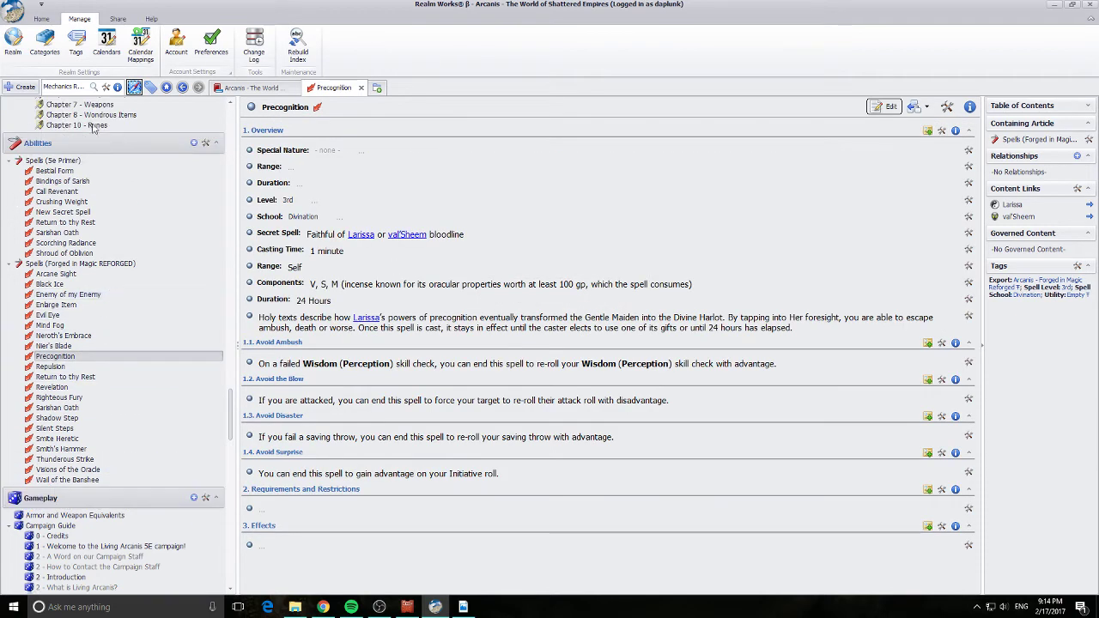
pyautogui.click(67, 213)
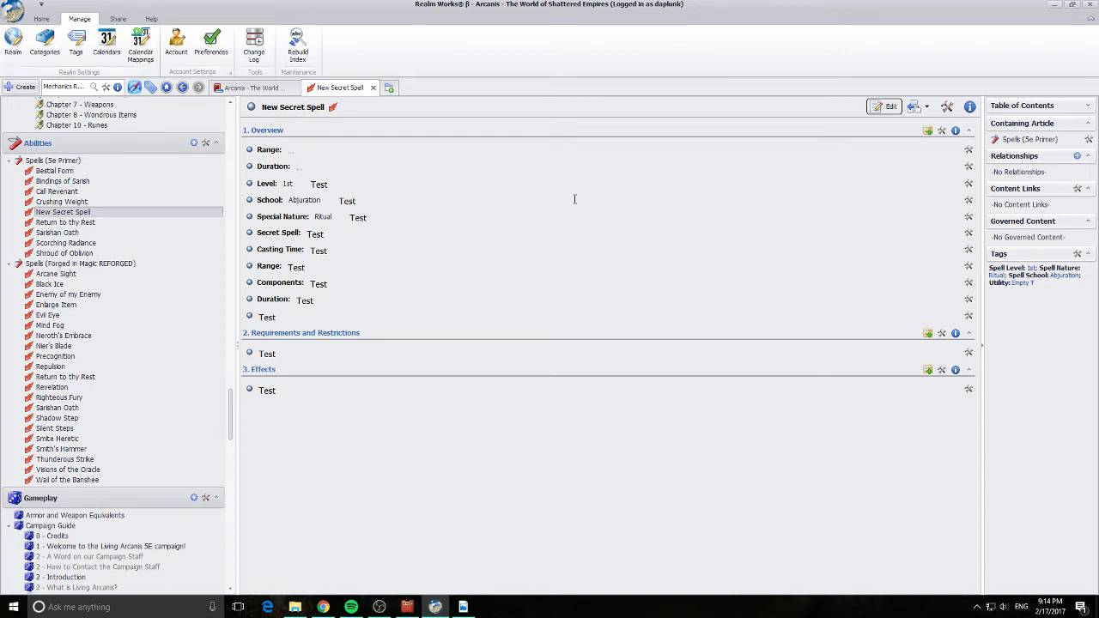
pyautogui.click(947, 106)
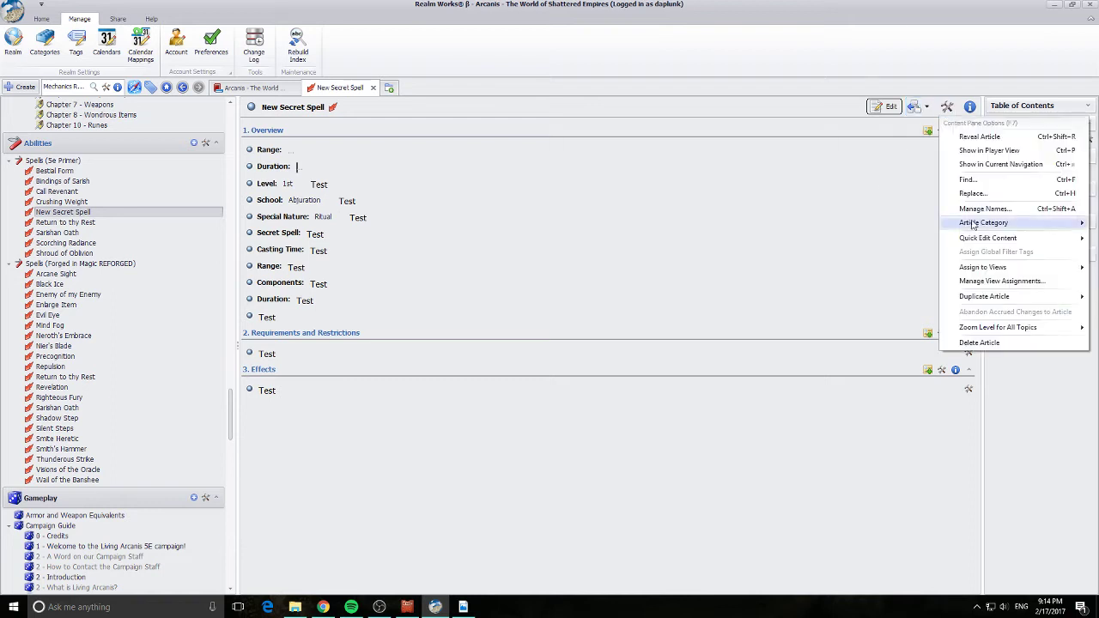
pyautogui.moveTo(973, 227)
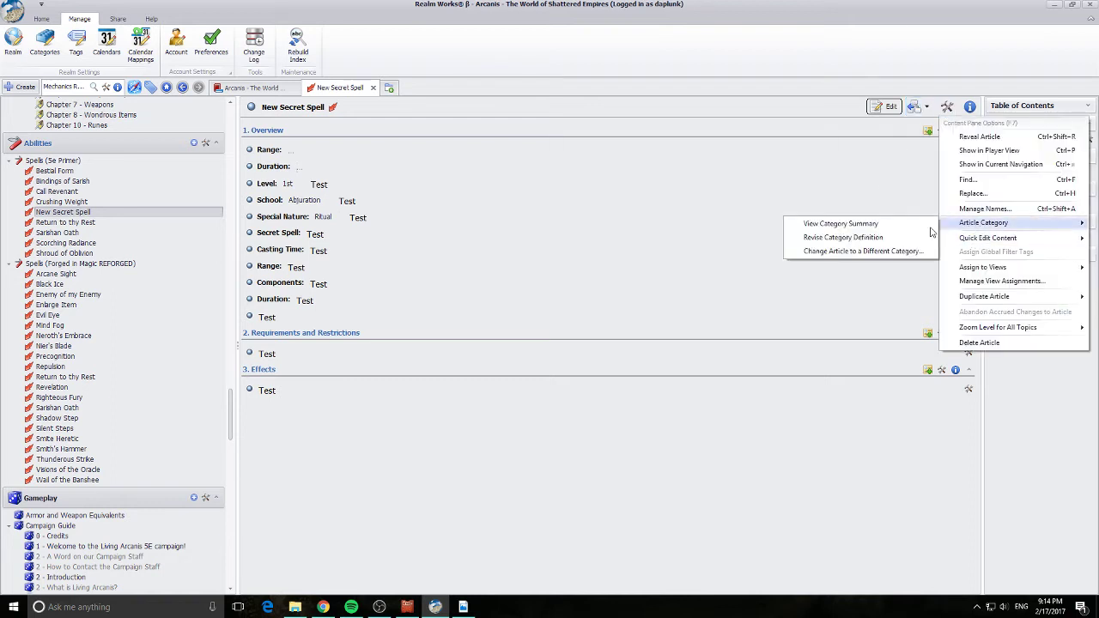
pyautogui.click(837, 225)
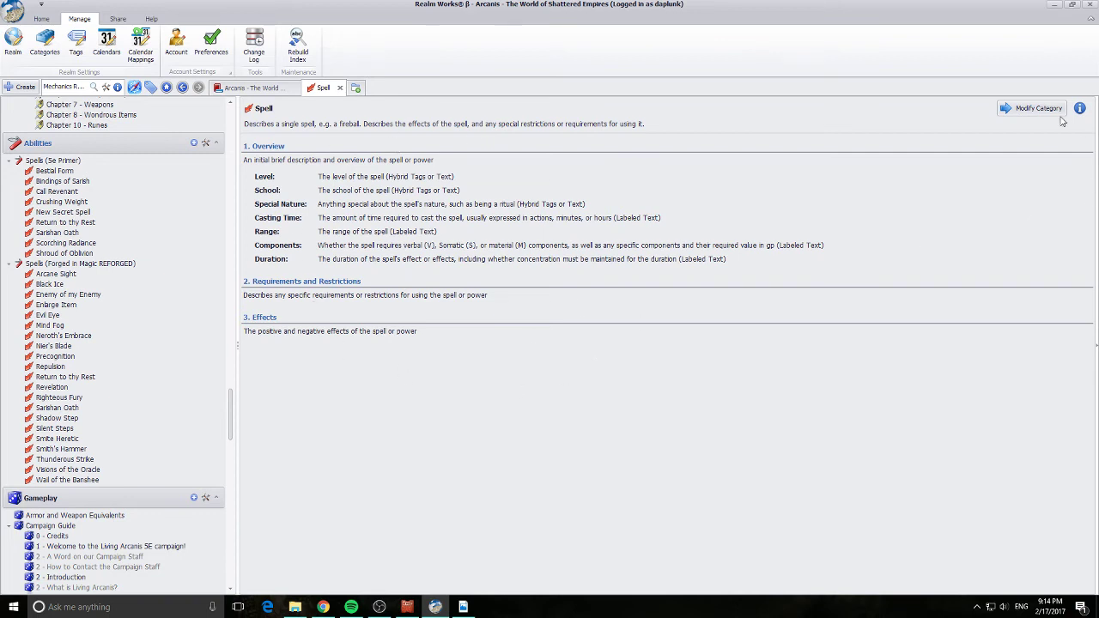
# Return to the Mechanics Reference and look through the spell articles listed under Abilities.
pyautogui.click(41, 18)
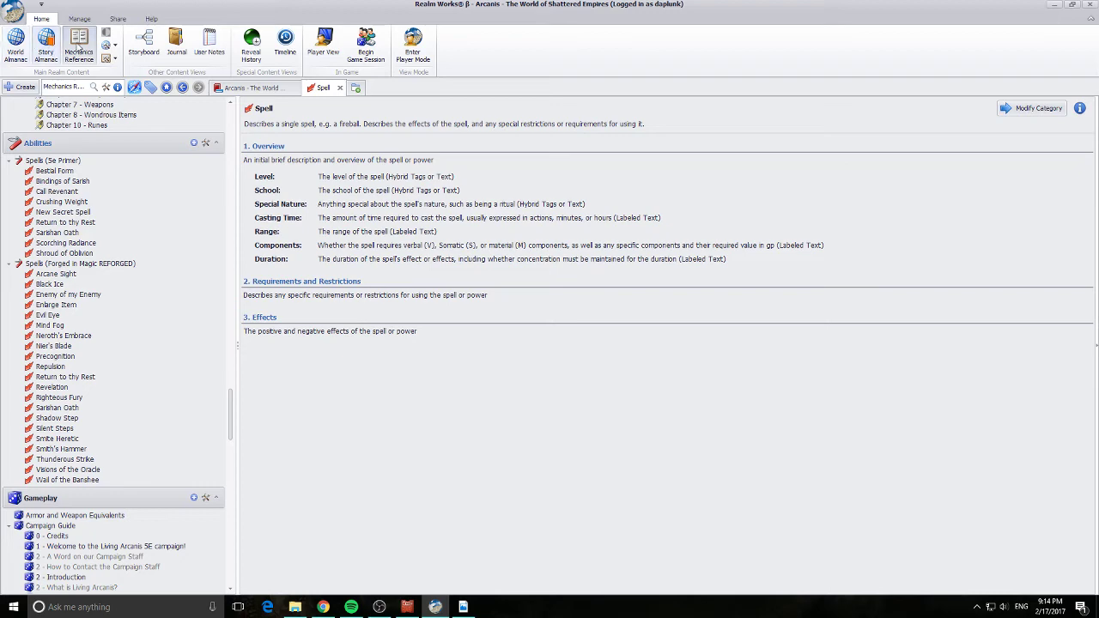
pyautogui.click(78, 47)
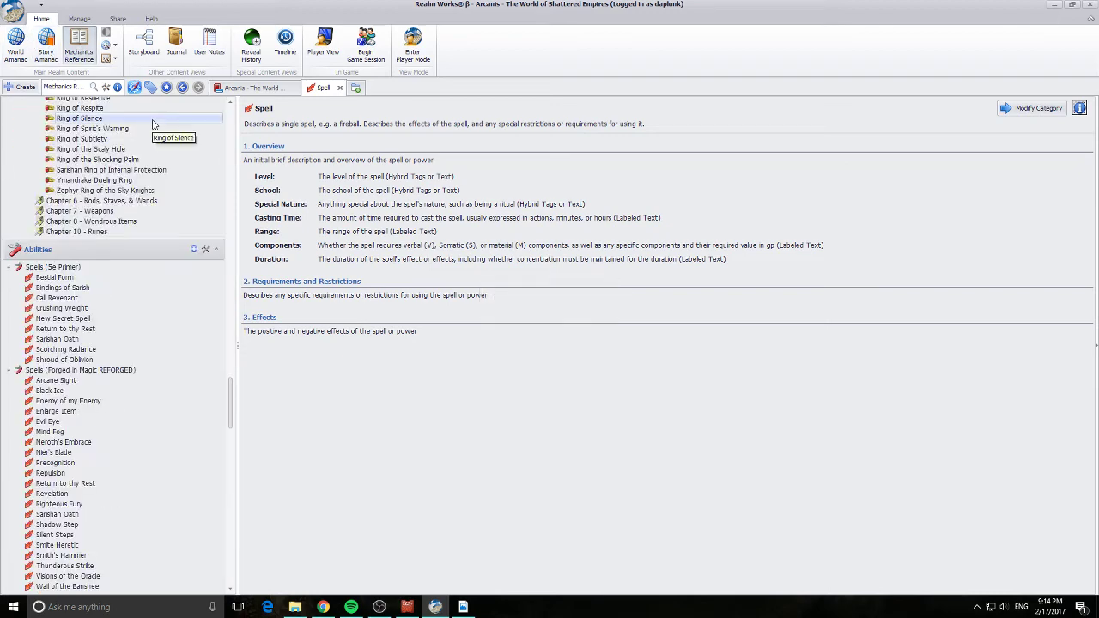
pyautogui.rightClick(152, 124)
pyautogui.click(319, 365)
pyautogui.scroll(-6, 209, 360)
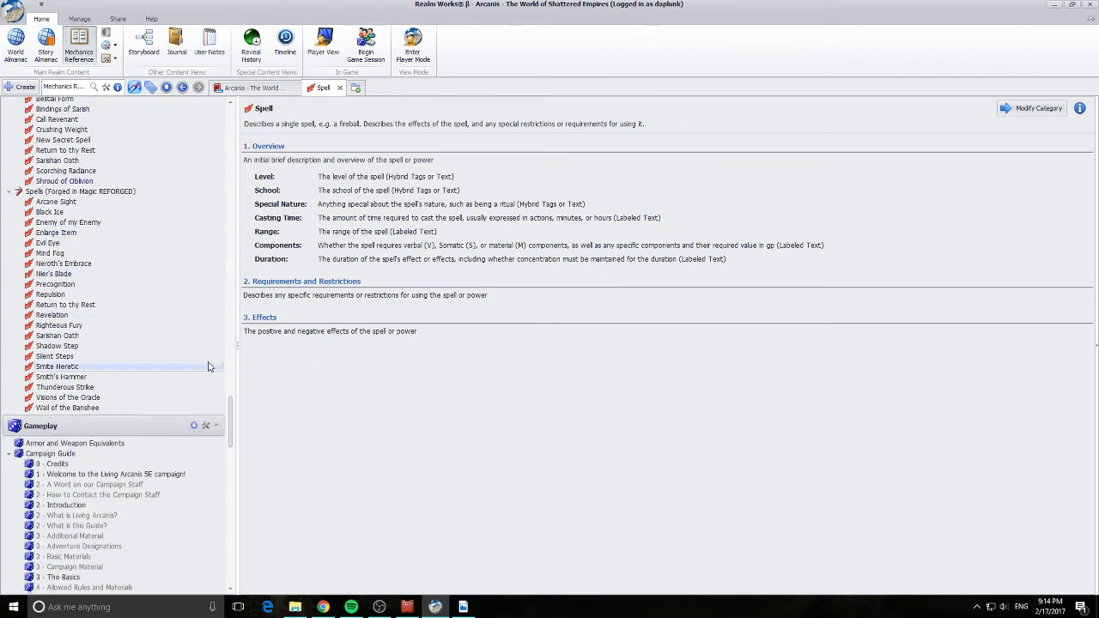
pyautogui.scroll(3, 197, 367)
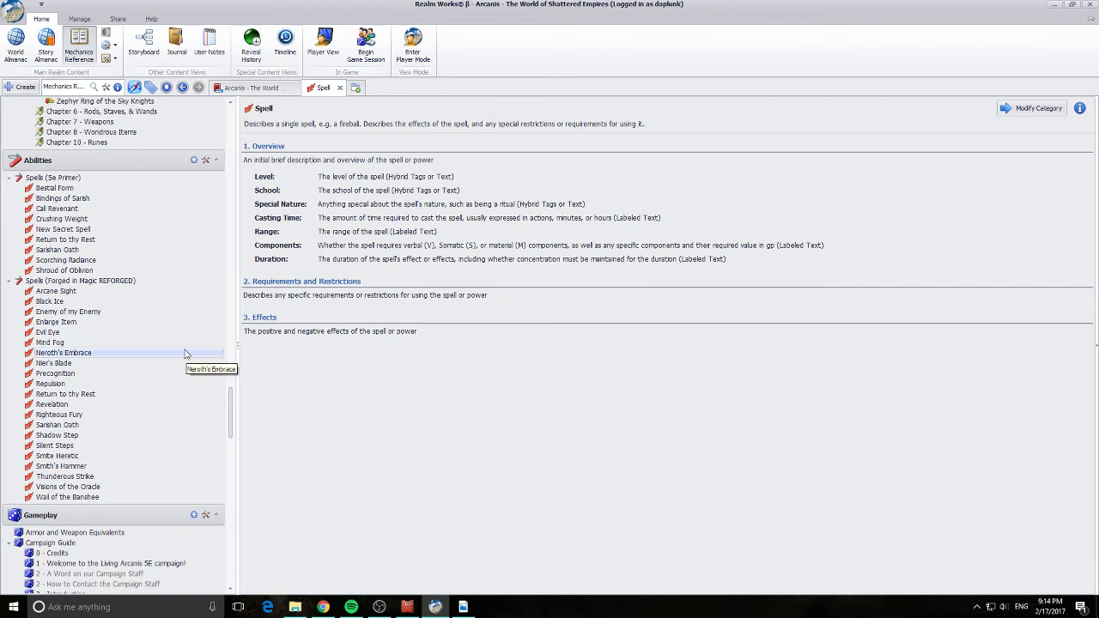
pyautogui.scroll(-2, 184, 354)
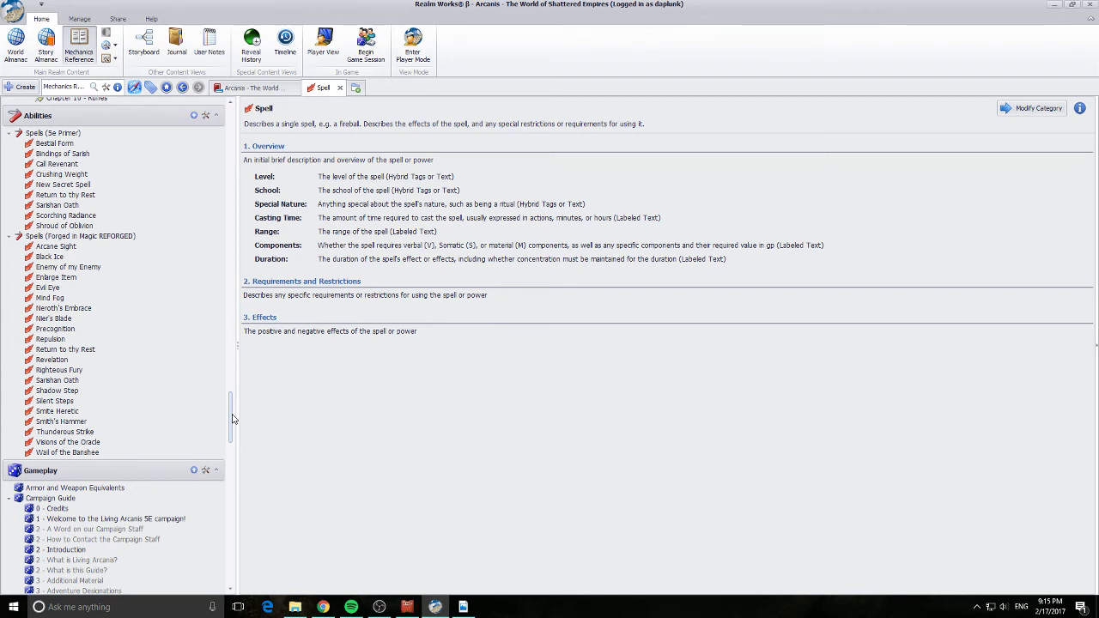
pyautogui.moveTo(232, 418)
pyautogui.mouseDown()
pyautogui.moveTo(241, 350)
pyautogui.moveTo(250, 412)
pyautogui.mouseUp()
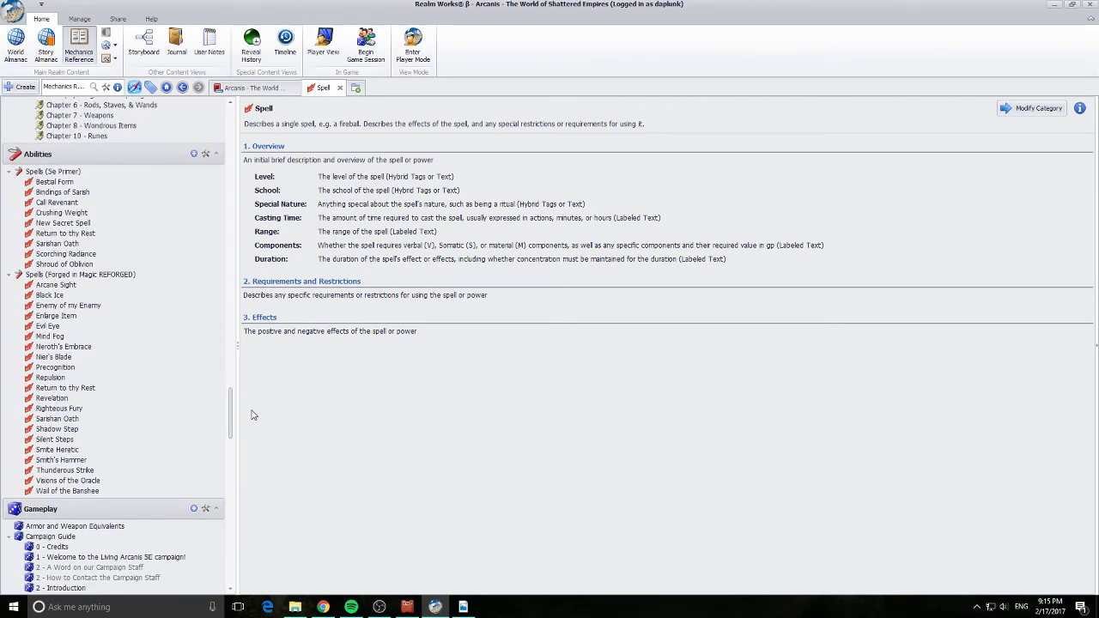
# View the Blood Paste, Oil of Pyrotechnics and Potion of Putrescence articles in Chapter 1 of Forged in Magic - REFORGED.
pyautogui.scroll(20, 162, 380)
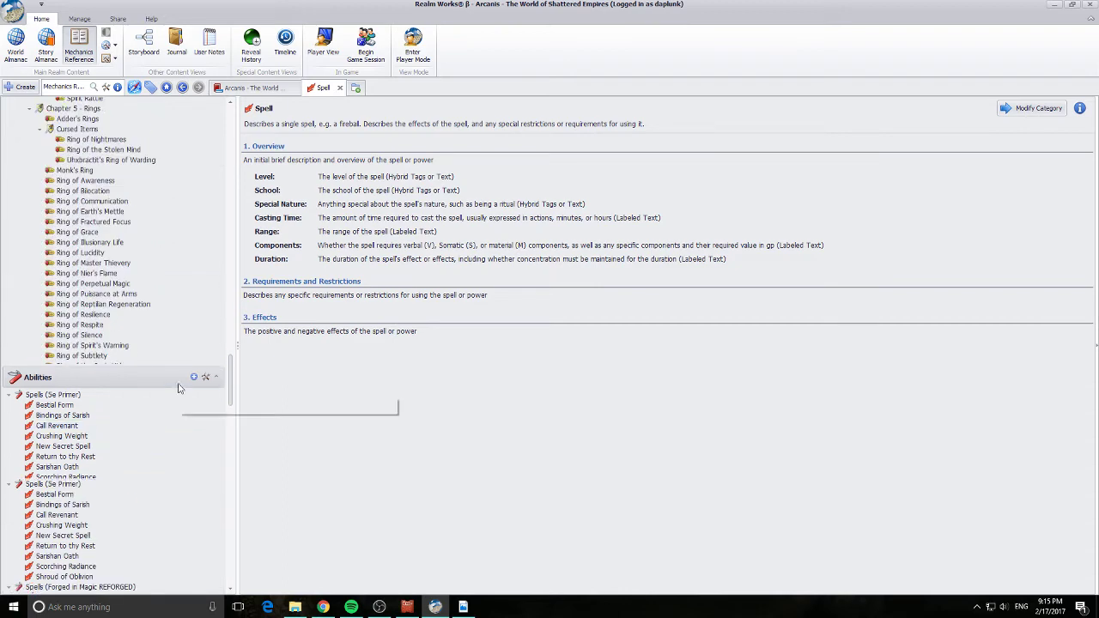
pyautogui.scroll(10, 183, 392)
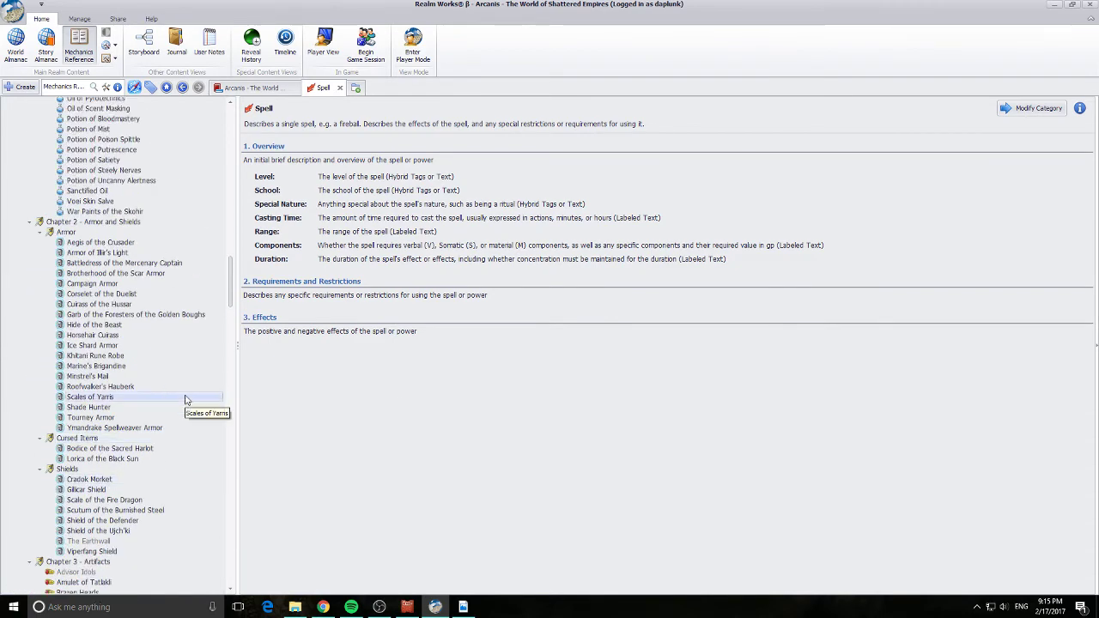
pyautogui.scroll(7, 197, 346)
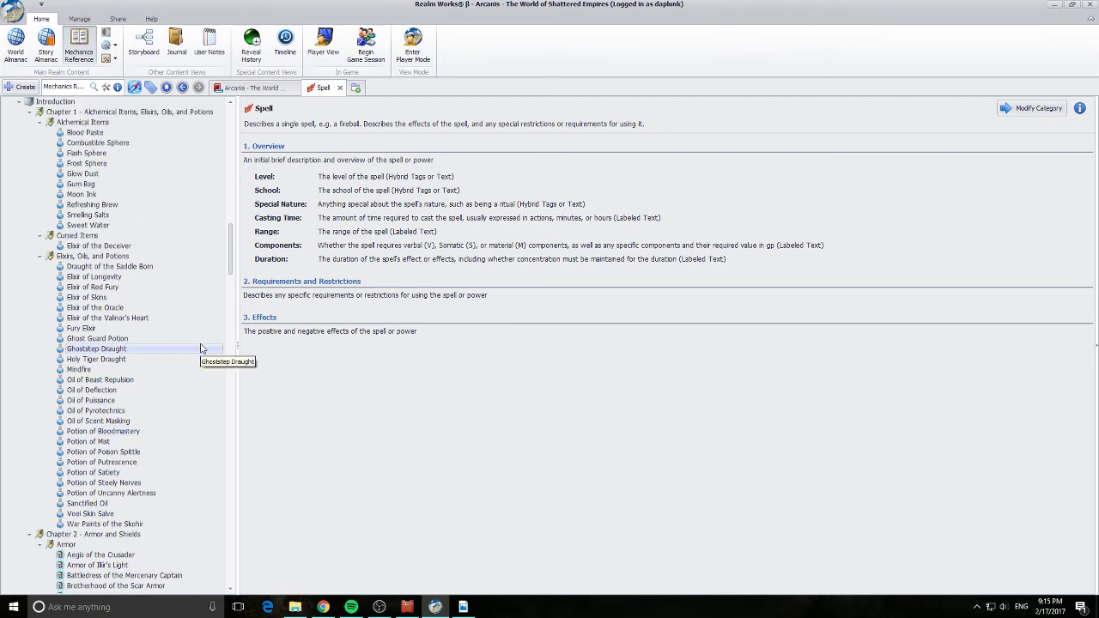
pyautogui.scroll(5, 149, 270)
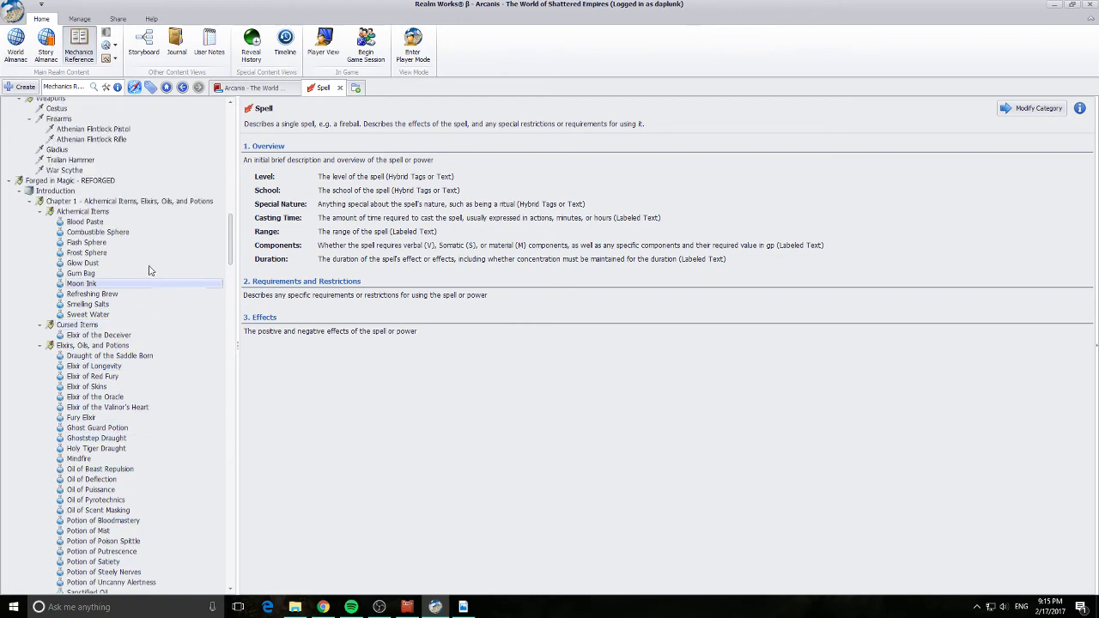
pyautogui.click(87, 223)
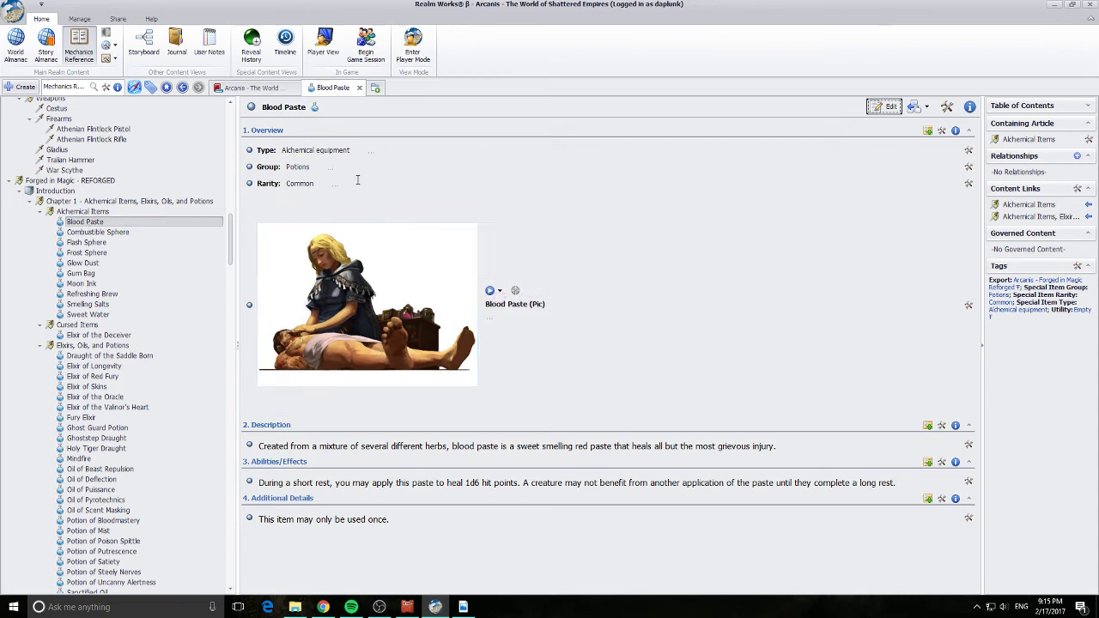
pyautogui.scroll(-6, 155, 360)
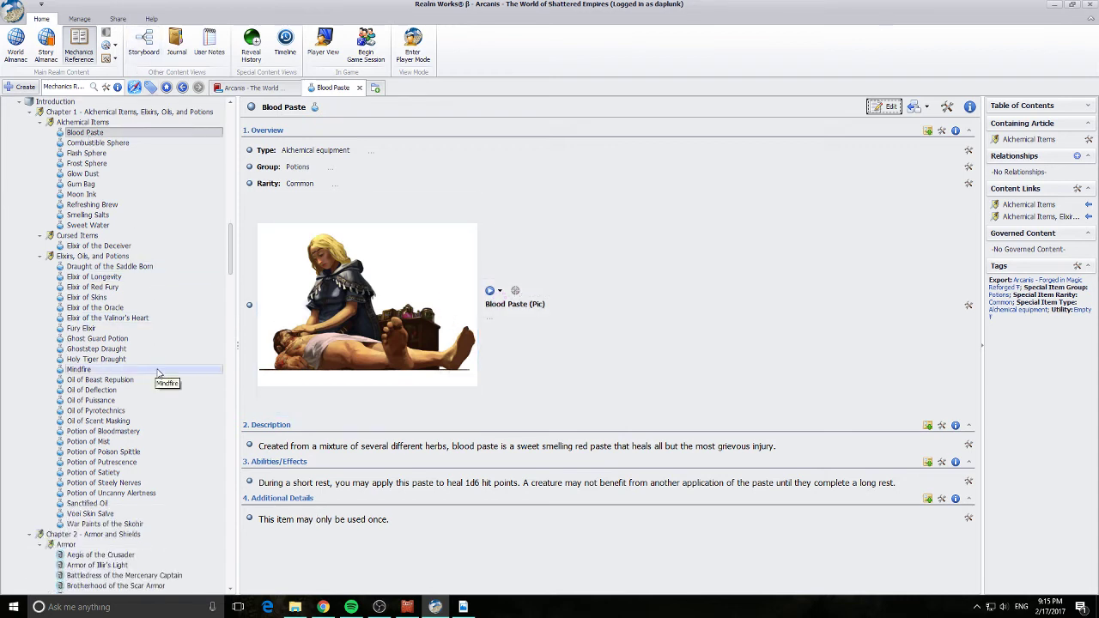
pyautogui.click(107, 323)
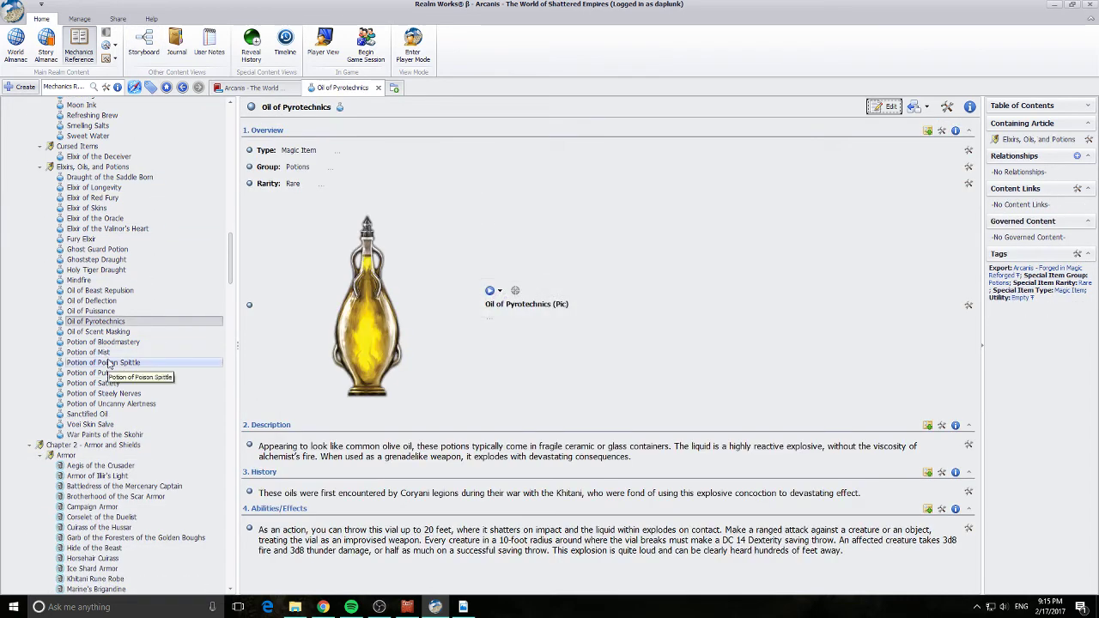
pyautogui.click(105, 363)
pyautogui.click(107, 373)
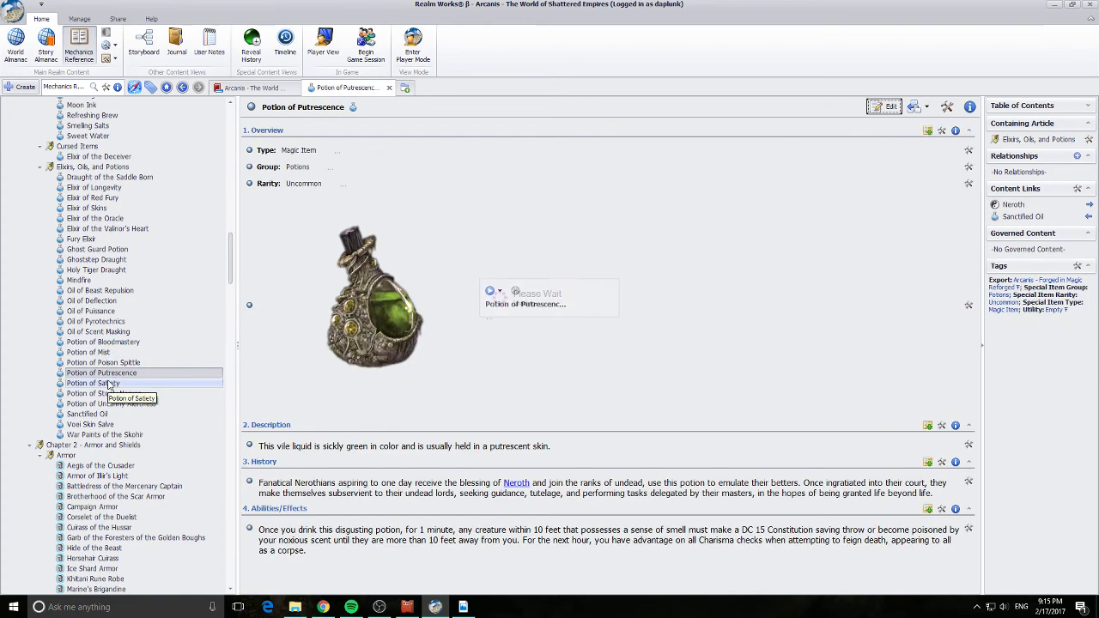
# Move all articles from the Magic Item - Potion/Oil/Elixir category to Magic Item and finish managing categories.
pyautogui.click(79, 18)
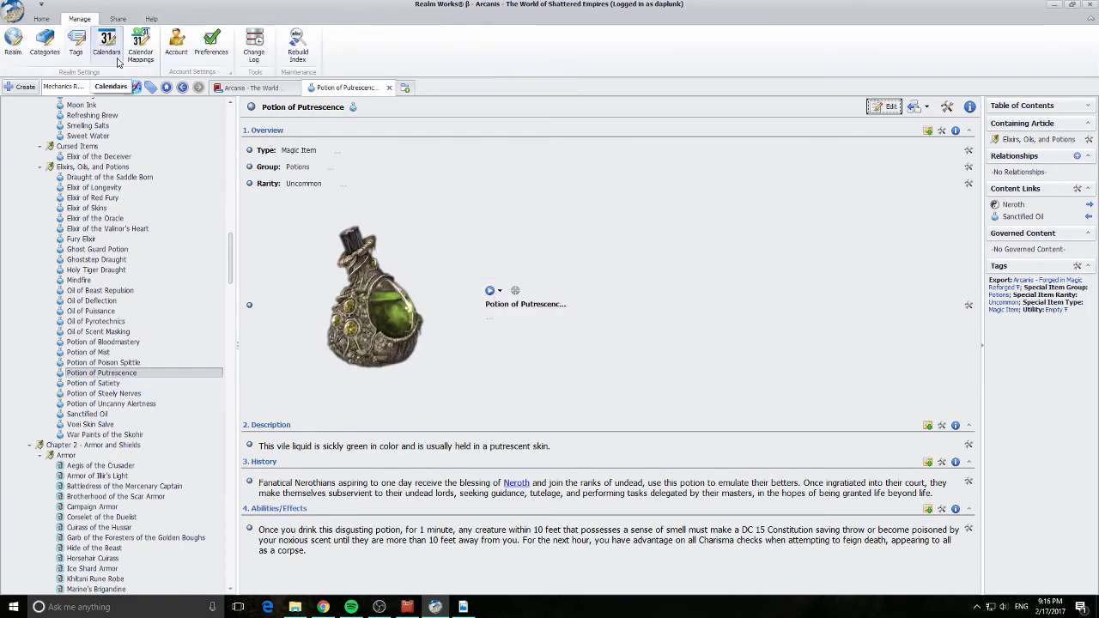
pyautogui.click(44, 43)
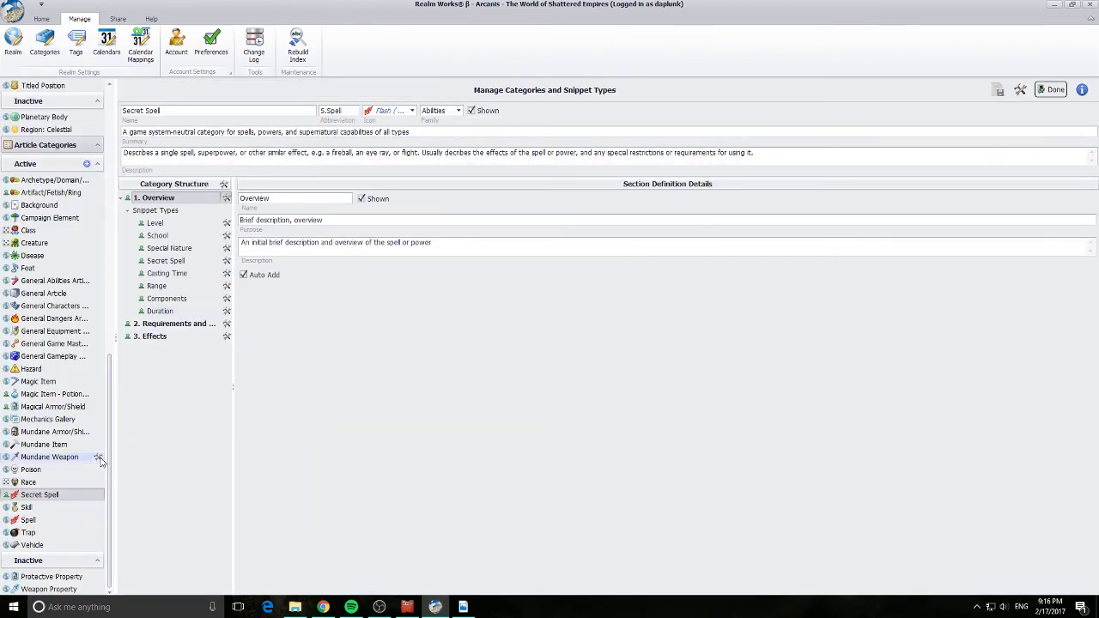
pyautogui.scroll(6, 101, 463)
pyautogui.scroll(-5, 71, 397)
pyautogui.scroll(-1, 71, 397)
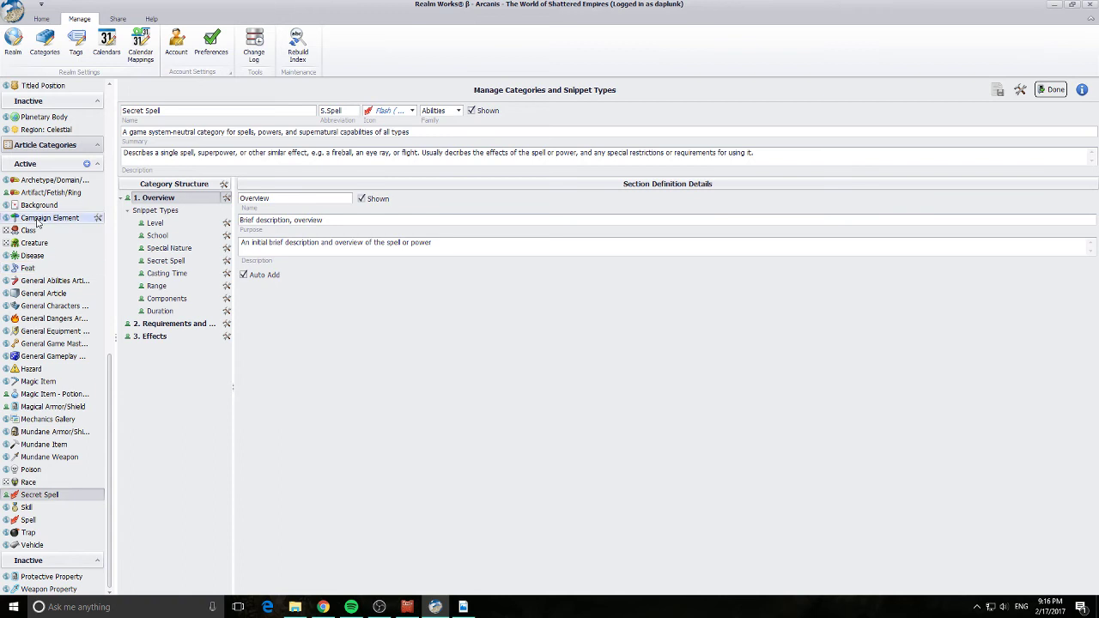
pyautogui.click(48, 396)
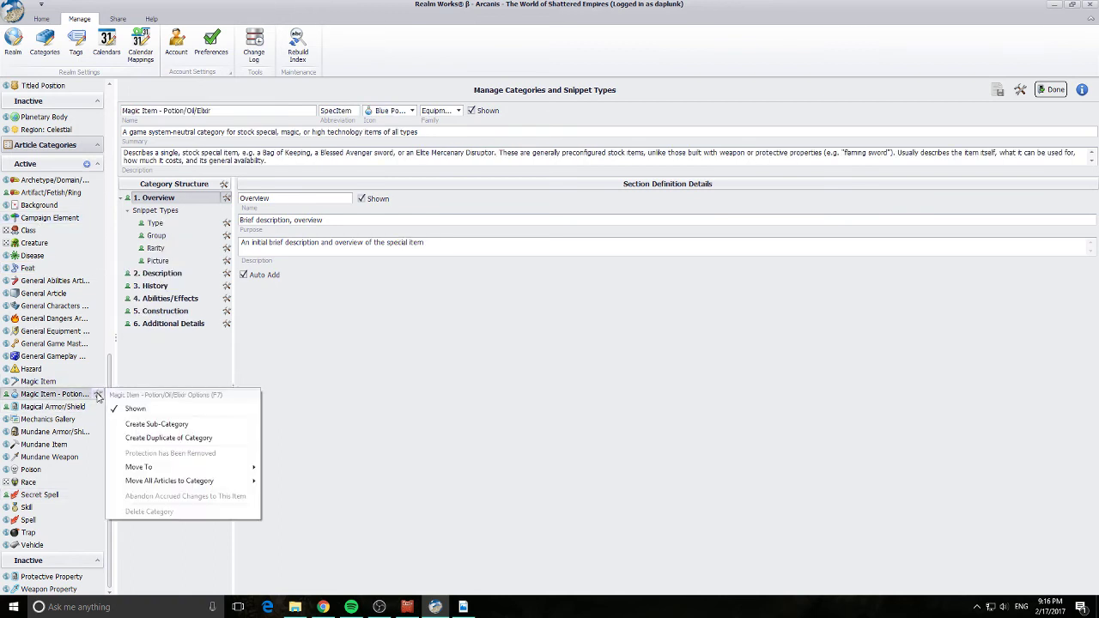
pyautogui.click(97, 394)
pyautogui.moveTo(195, 489)
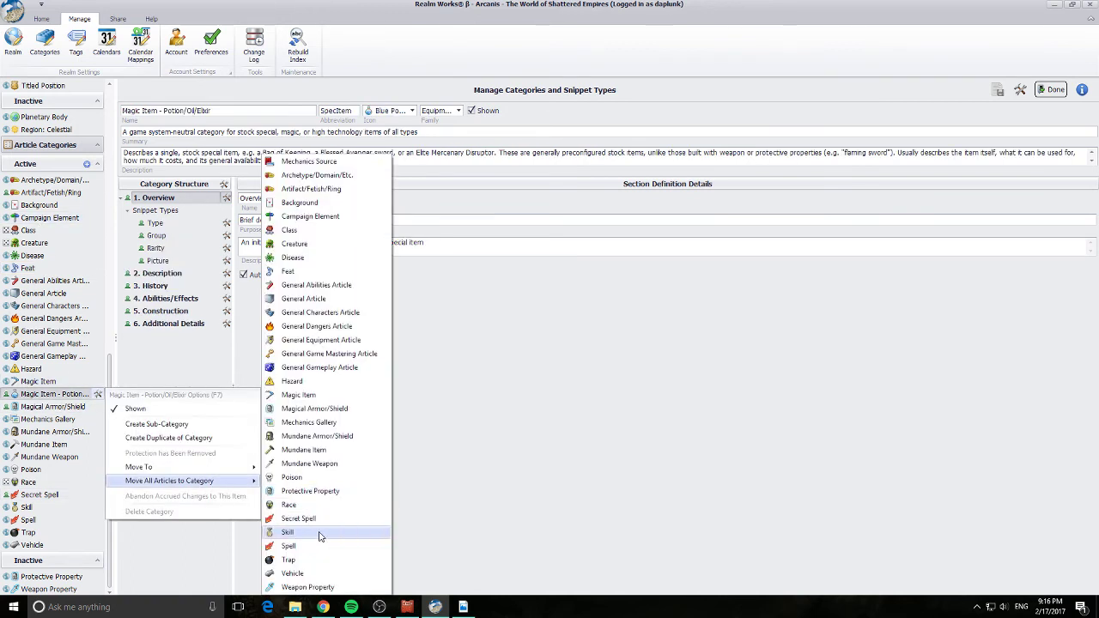
pyautogui.click(322, 396)
pyautogui.click(503, 344)
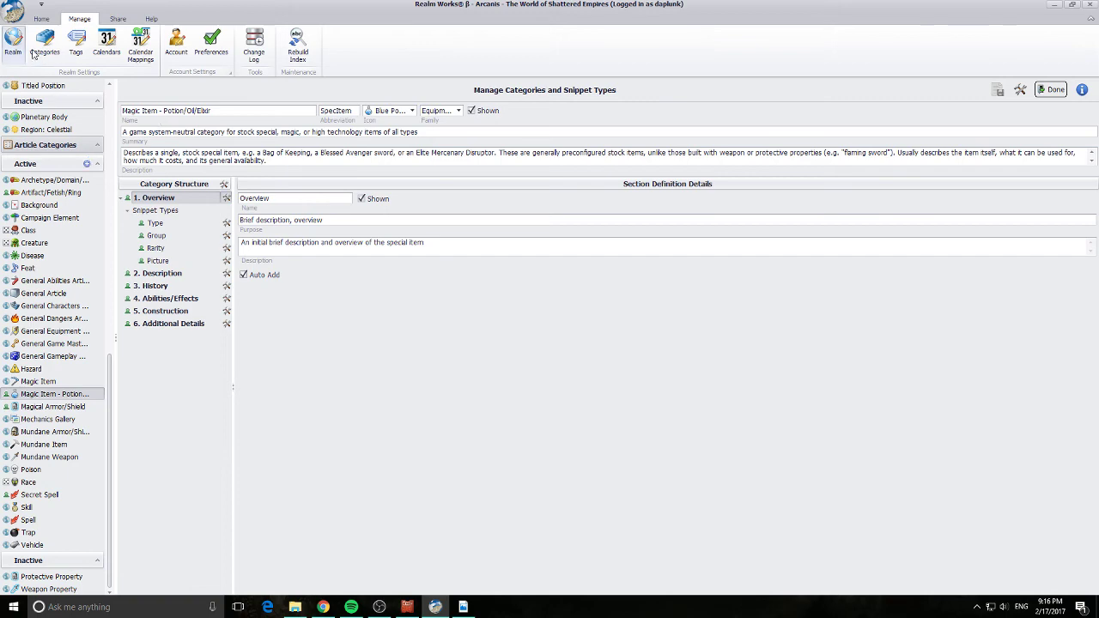
pyautogui.click(1051, 90)
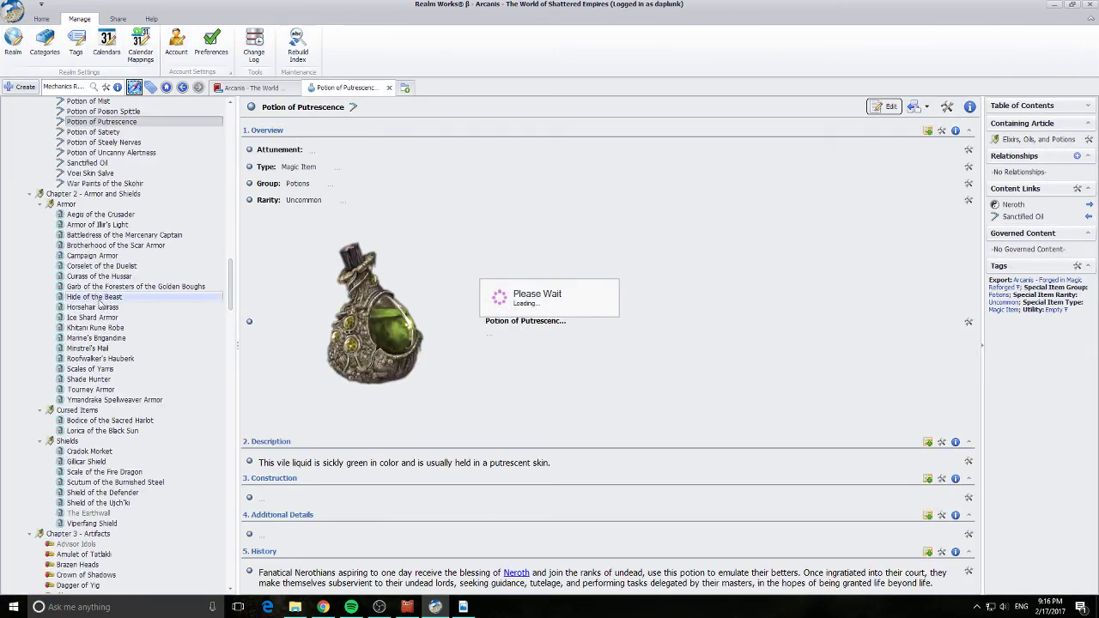
# Check the snippets of the moved Ghost Guard Potion, Flash Sphere and Moon Ink articles.
pyautogui.scroll(10, 114, 313)
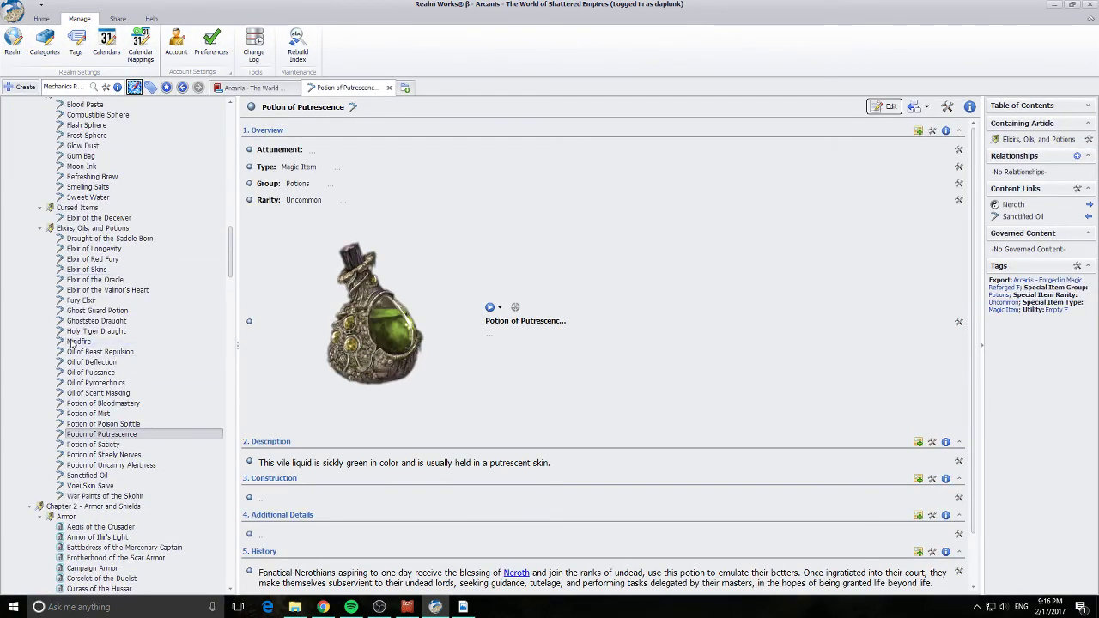
pyautogui.click(86, 363)
pyautogui.click(97, 310)
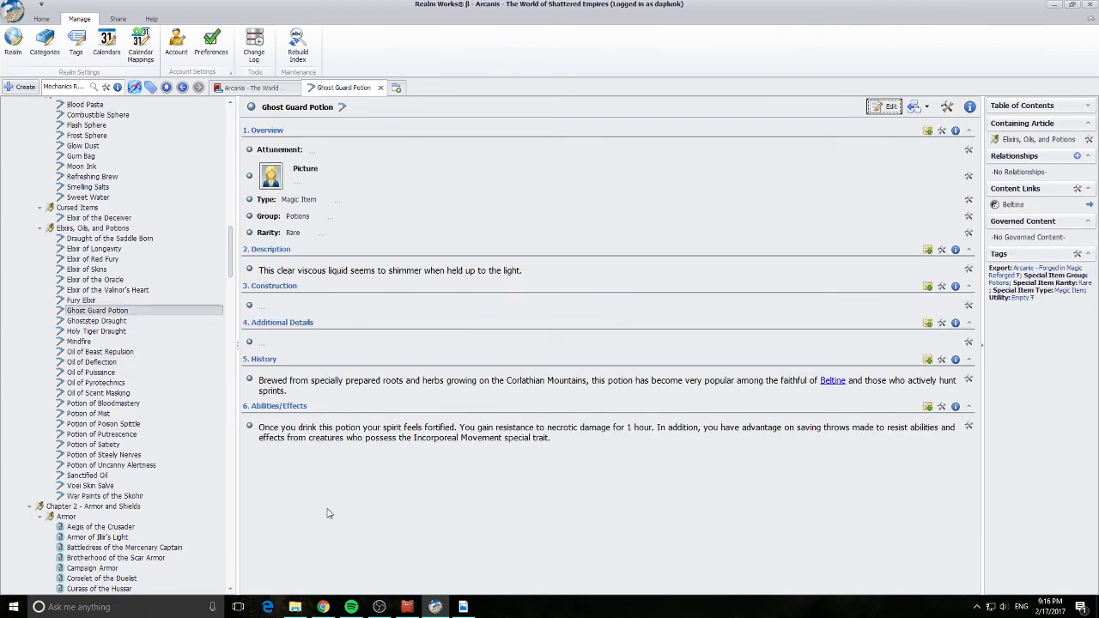
pyautogui.scroll(3, 116, 385)
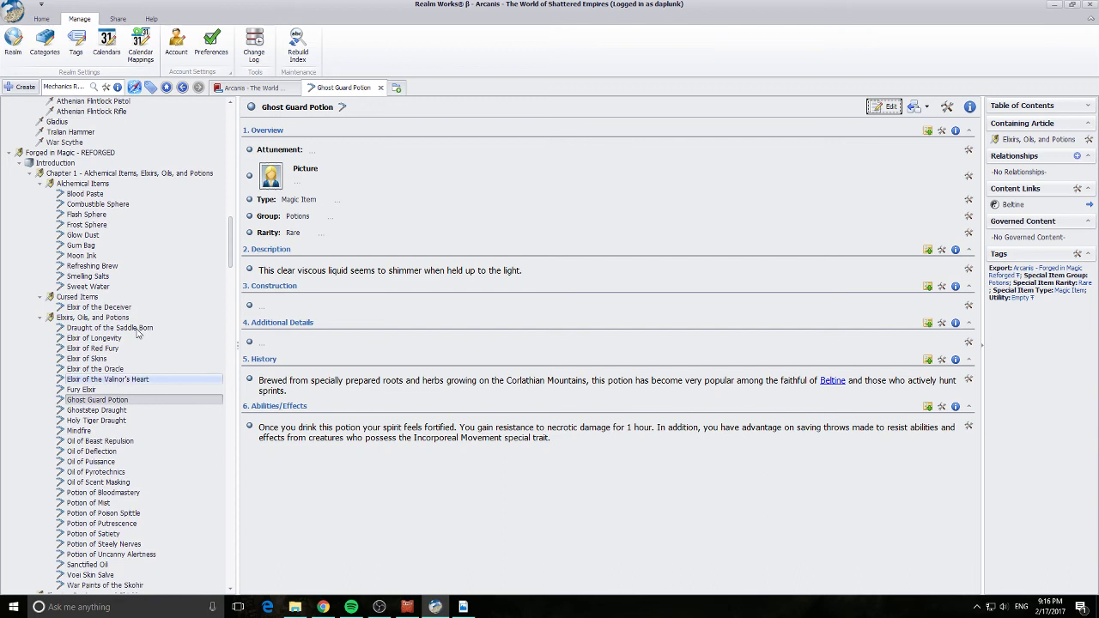
pyautogui.click(86, 215)
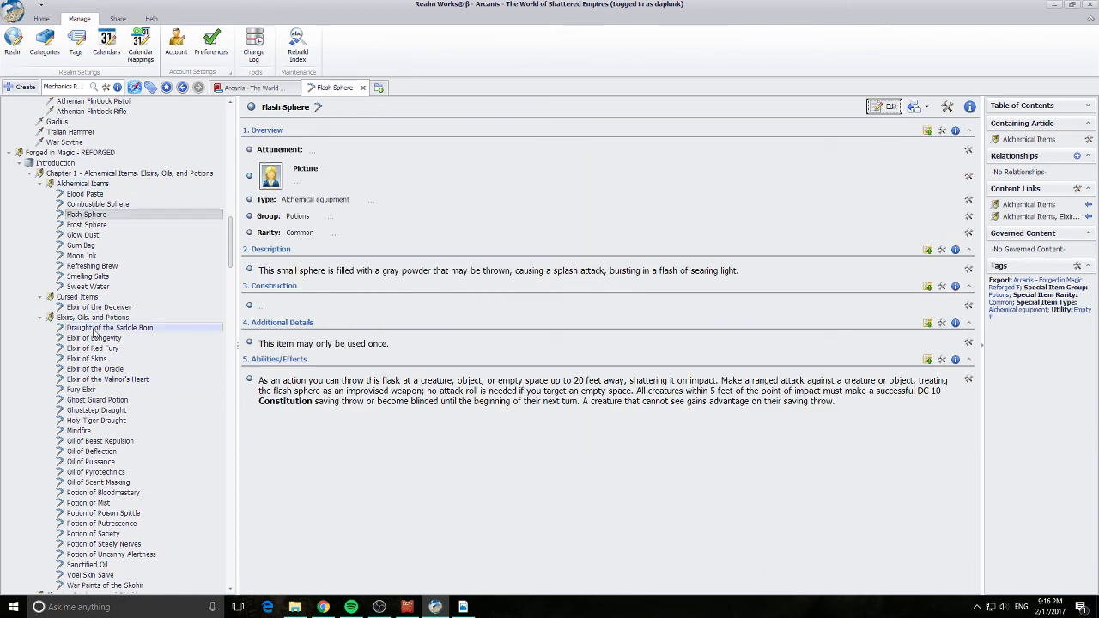
pyautogui.click(89, 257)
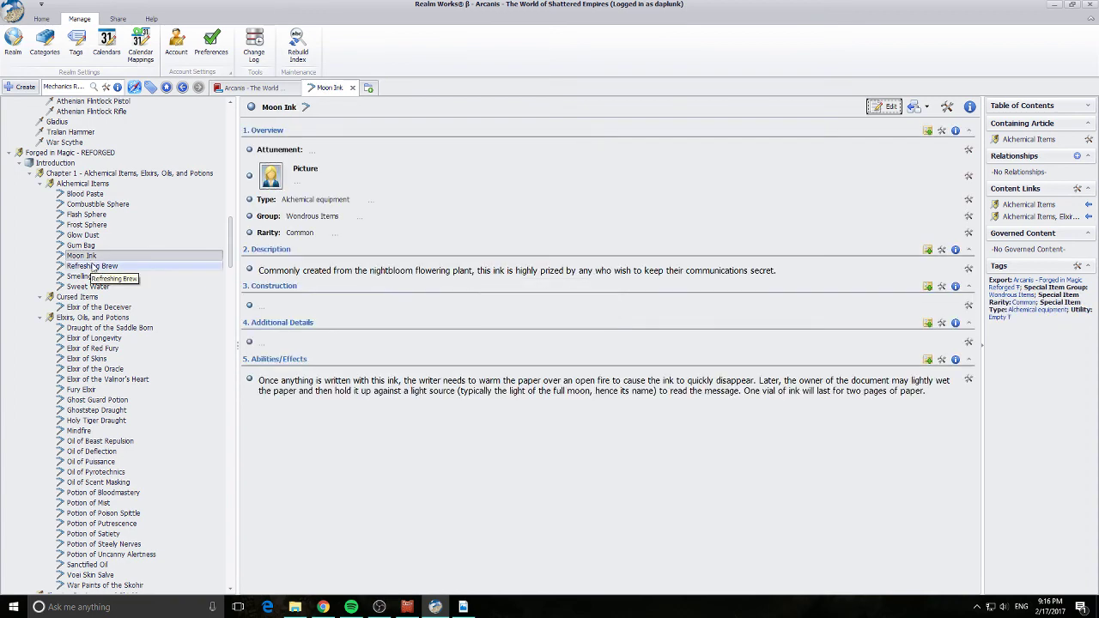